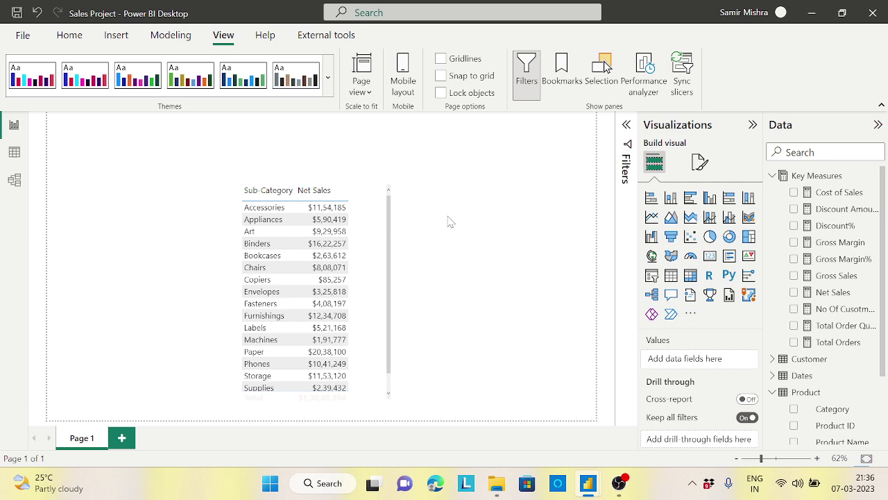
Collapse the Key Measures and Product tables in the list of data fields.
{"action": "left_click", "coordinate": [369, 264]}
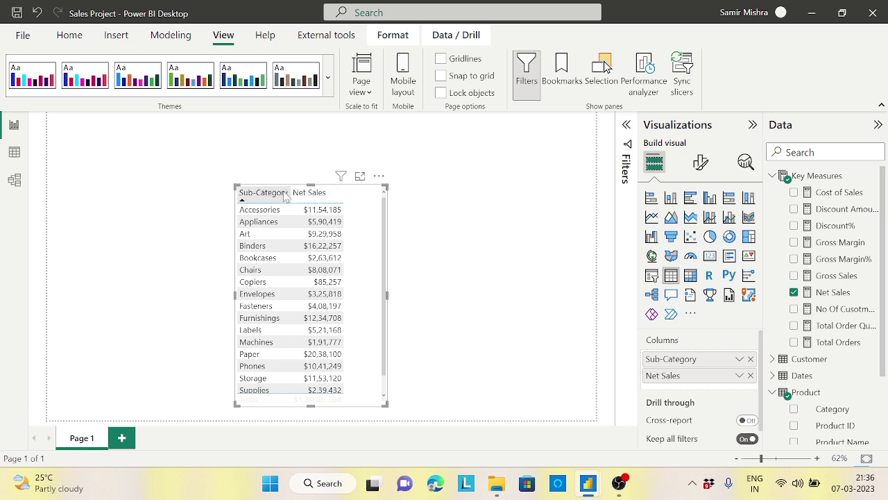
{"action": "left_click", "coordinate": [495, 228]}
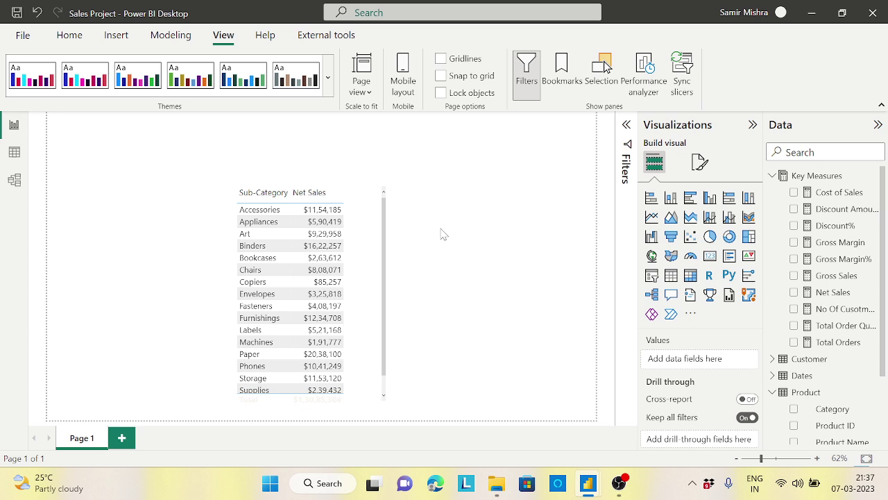
{"action": "left_click", "coordinate": [773, 175]}
{"action": "left_click", "coordinate": [772, 225]}
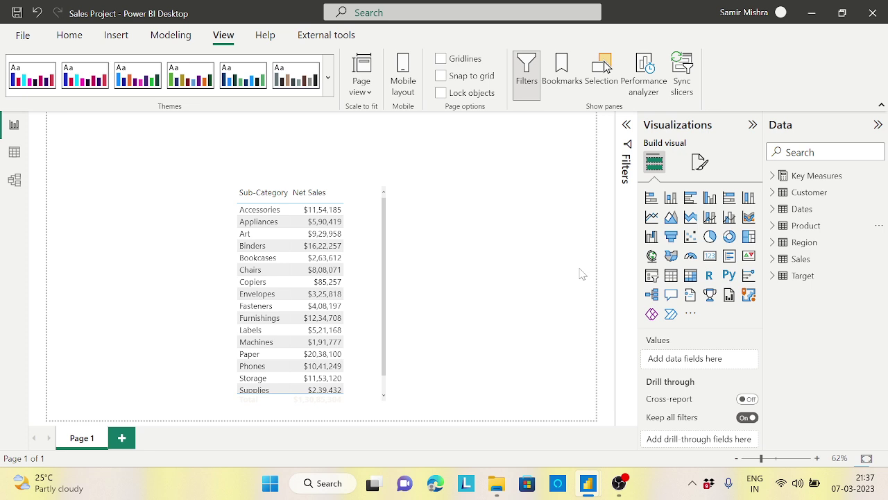
Start a new manually entered data table and name it Sales Units.
{"action": "left_click", "coordinate": [70, 35]}
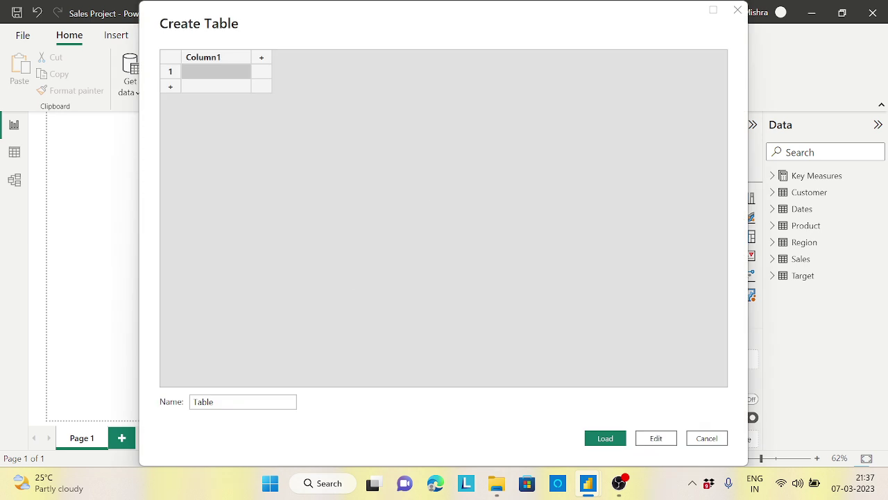
{"action": "left_click", "coordinate": [249, 401]}
{"action": "key", "text": "BackSpace"}
{"action": "key", "text": "BackSpace"}
{"action": "key", "text": "BackSpace"}
{"action": "key", "text": "BackSpace"}
{"action": "type", "text": "Sales Units"}
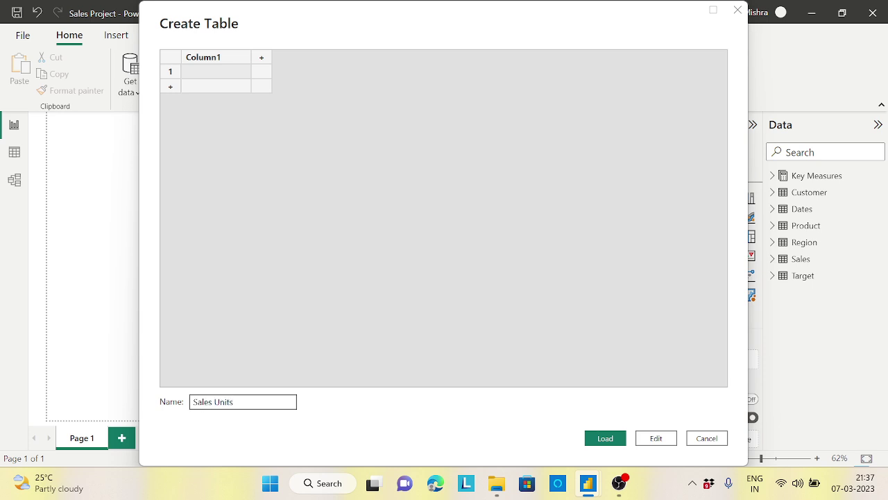
Rename the first column of the new table to Units.
{"action": "double_click", "coordinate": [210, 62]}
{"action": "type", "text": "UNITS"}
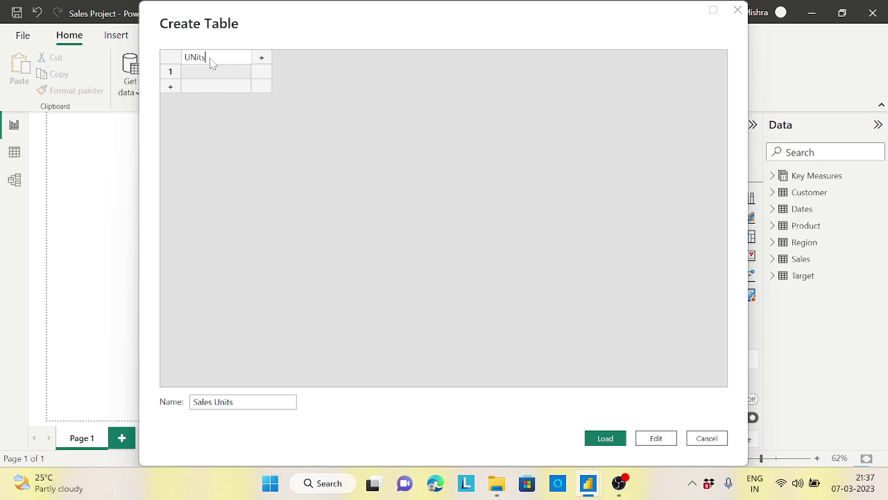
{"action": "key", "text": "BackSpace"}
{"action": "key", "text": "BackSpace"}
{"action": "key", "text": "BackSpace"}
{"action": "key", "text": "BackSpace"}
{"action": "type", "text": "nits"}
Add a second column to the table and name it Value.
{"action": "left_click", "coordinate": [262, 59]}
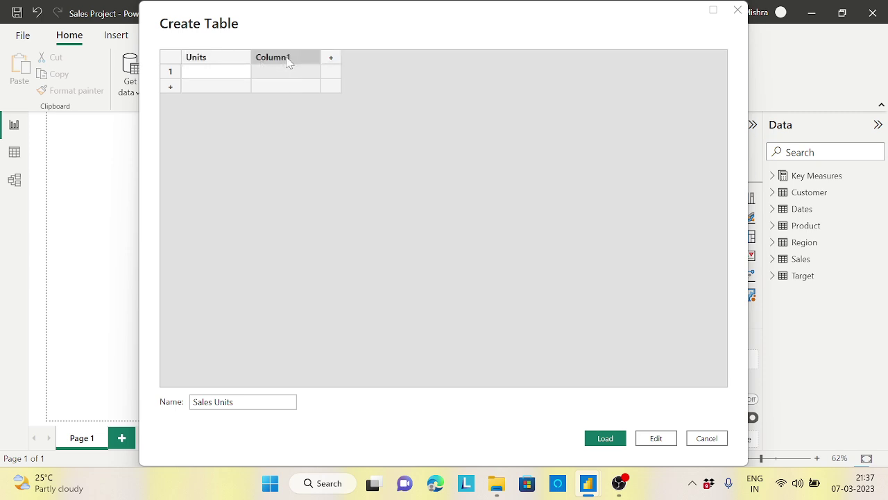
{"action": "double_click", "coordinate": [288, 63]}
{"action": "type", "text": "V"}
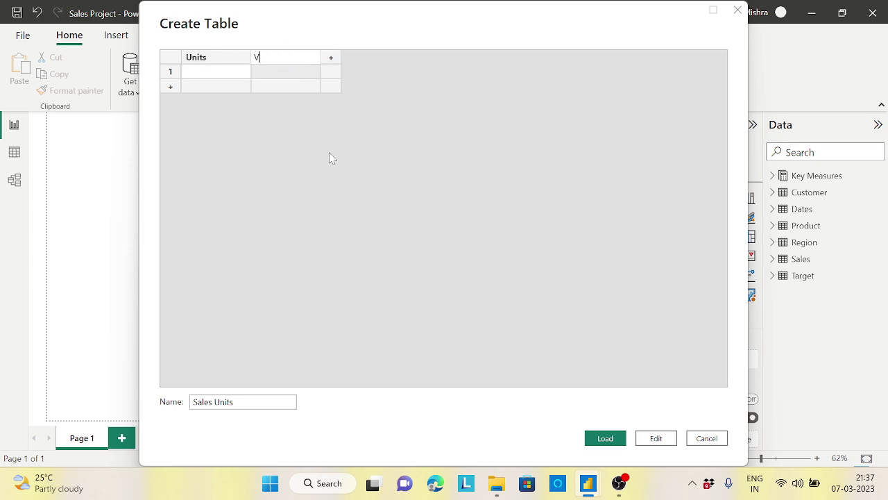
{"action": "type", "text": "alues"}
{"action": "key", "text": "BackSpace"}
Enter the first two rows: Dollars with value 1 and Thousand Dollars with value 1000.
{"action": "left_click", "coordinate": [227, 75]}
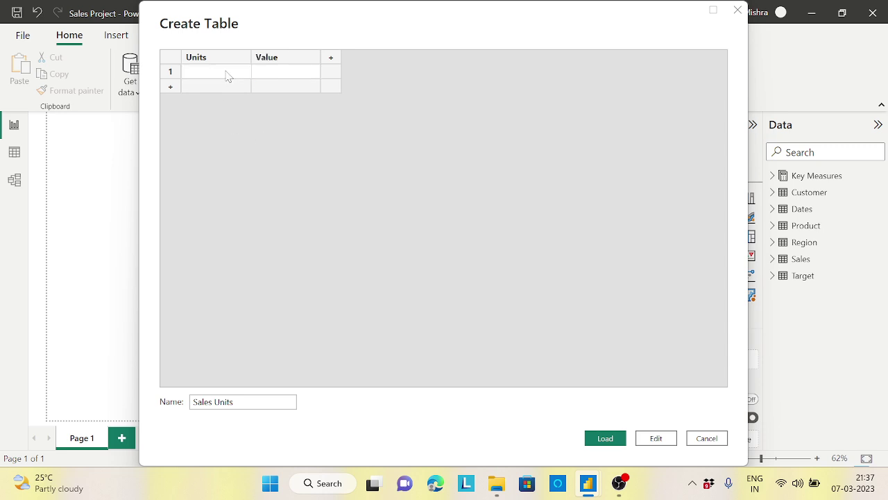
{"action": "type", "text": "Dollars"}
{"action": "left_click", "coordinate": [273, 72]}
{"action": "type", "text": "1"}
{"action": "left_click", "coordinate": [223, 90]}
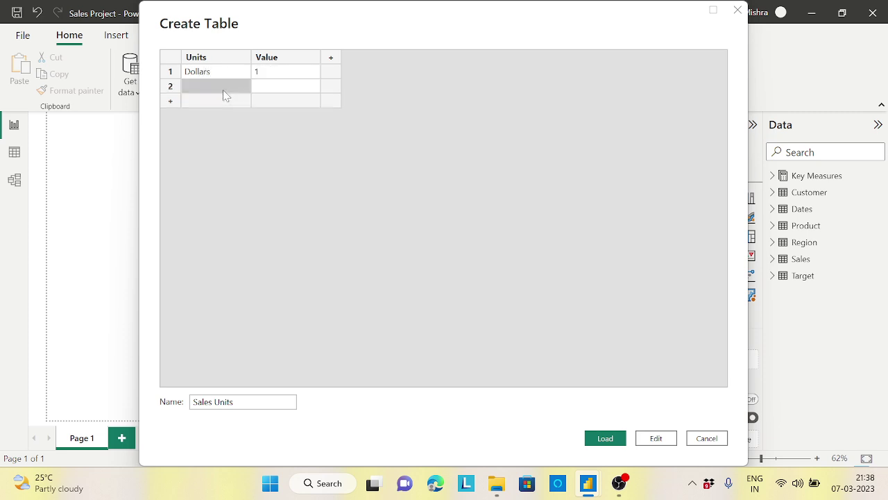
{"action": "left_click", "coordinate": [224, 95]}
{"action": "type", "text": "Thousand Dollars"}
{"action": "left_click", "coordinate": [281, 93]}
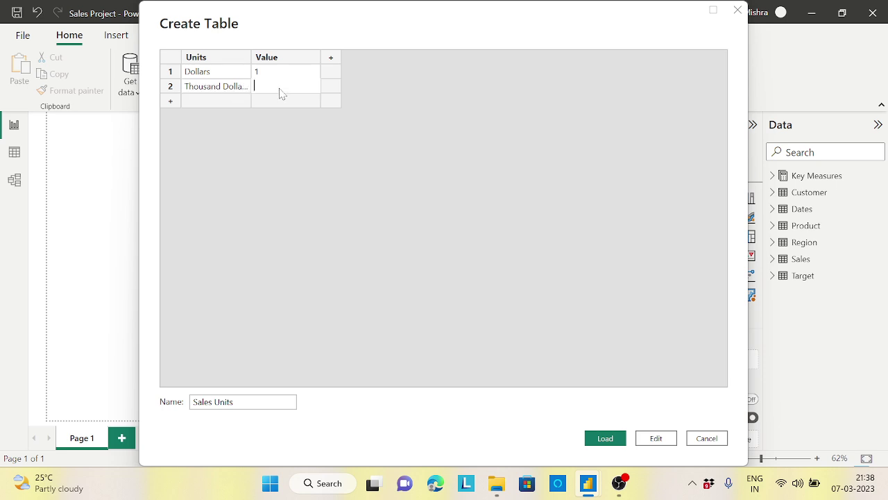
{"action": "type", "text": "1000"}
Widen the Units column and add a third row, Million Dollars with value 1000000.
{"action": "left_click_drag", "start_coordinate": [251, 57], "coordinate": [307, 57]}
{"action": "left_click", "coordinate": [220, 100]}
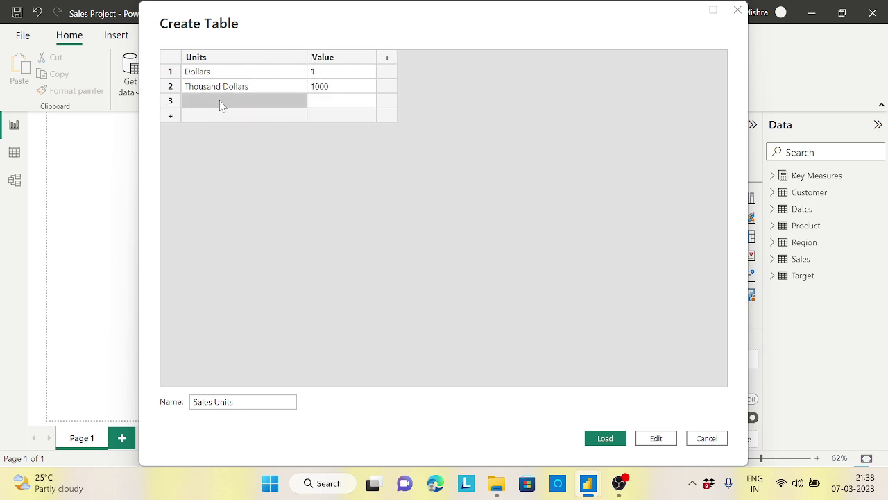
{"action": "type", "text": "Million "}
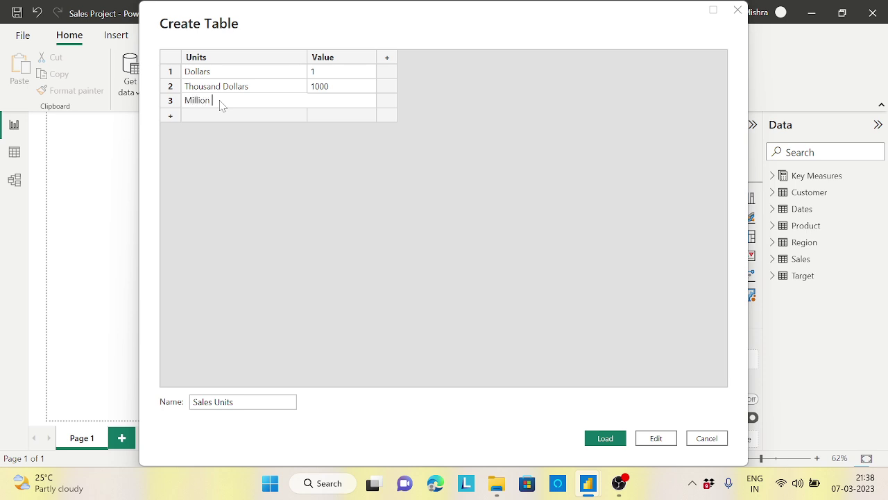
{"action": "type", "text": "Dollars"}
{"action": "left_click", "coordinate": [328, 105]}
{"action": "type", "text": "1000000"}
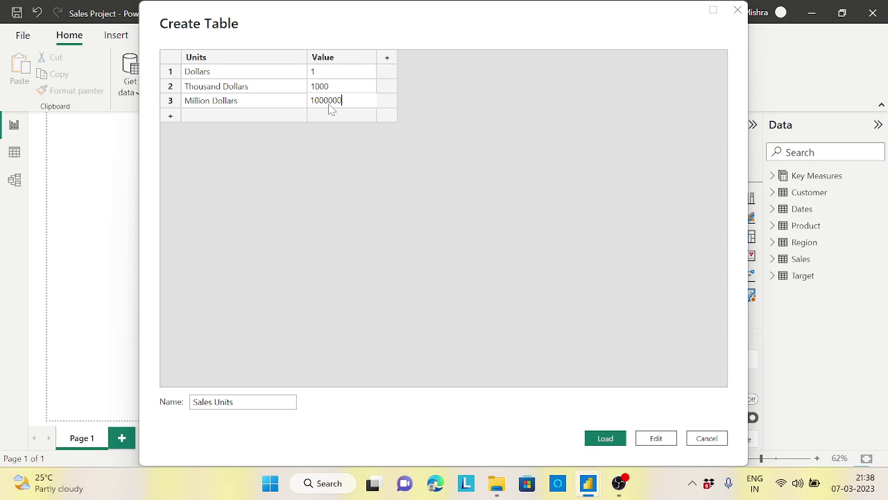
{"action": "left_click", "coordinate": [244, 116]}
{"action": "type", "text": "Billion Dollars"}
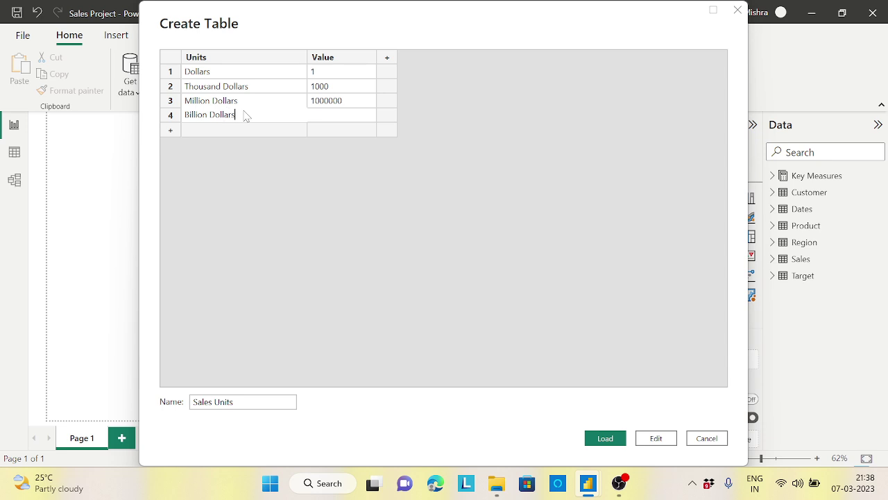
{"action": "left_click", "coordinate": [327, 119]}
{"action": "type", "text": "1000000000"}
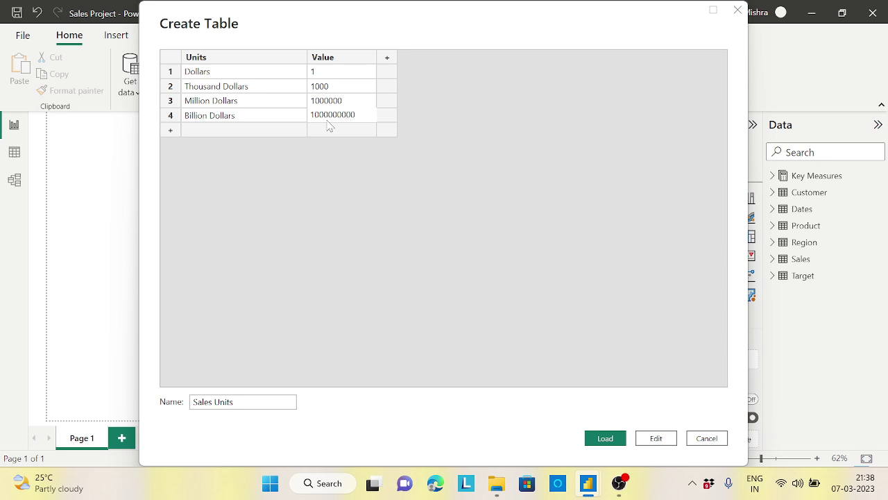
{"action": "left_click", "coordinate": [606, 441]}
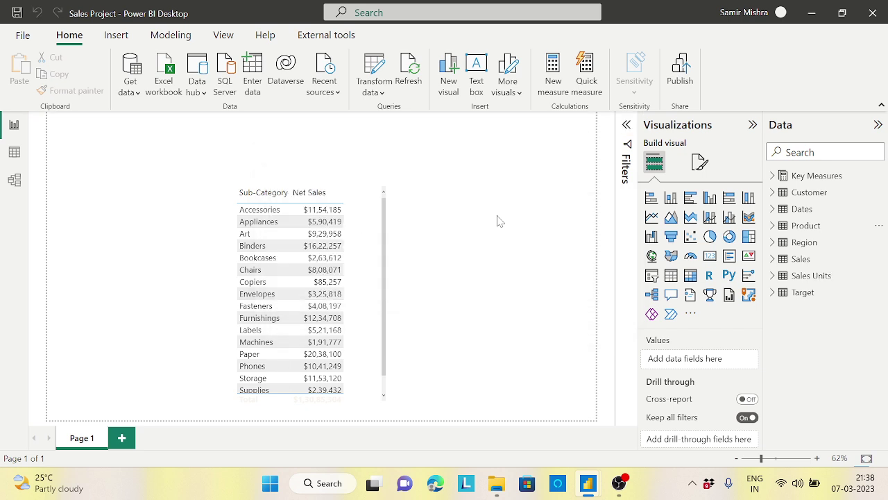
Insert an empty slicer and shape it into a wide, low strip above the Sub-Category table.
{"action": "left_click", "coordinate": [652, 277]}
{"action": "left_click_drag", "start_coordinate": [215, 170], "coordinate": [304, 148]}
{"action": "left_click_drag", "start_coordinate": [325, 176], "coordinate": [466, 154]}
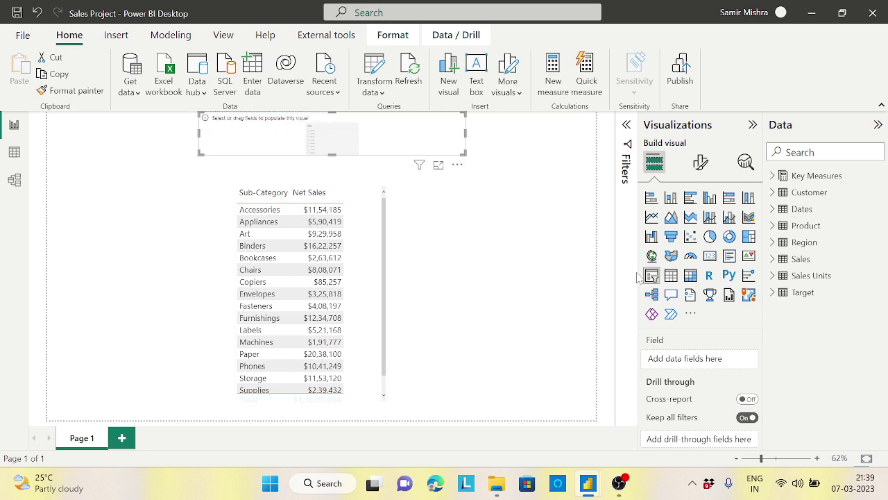
Populate the slicer with the Units field from the Sales Units table.
{"action": "left_click", "coordinate": [772, 275]}
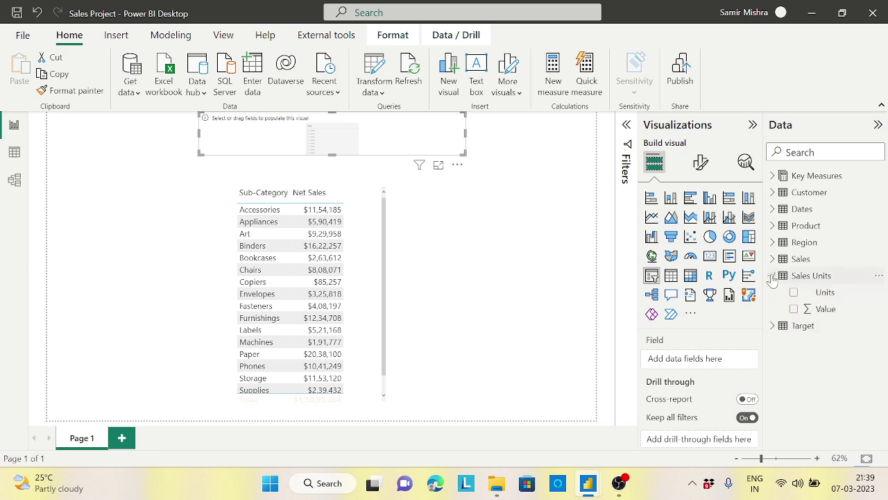
{"action": "left_click", "coordinate": [825, 309]}
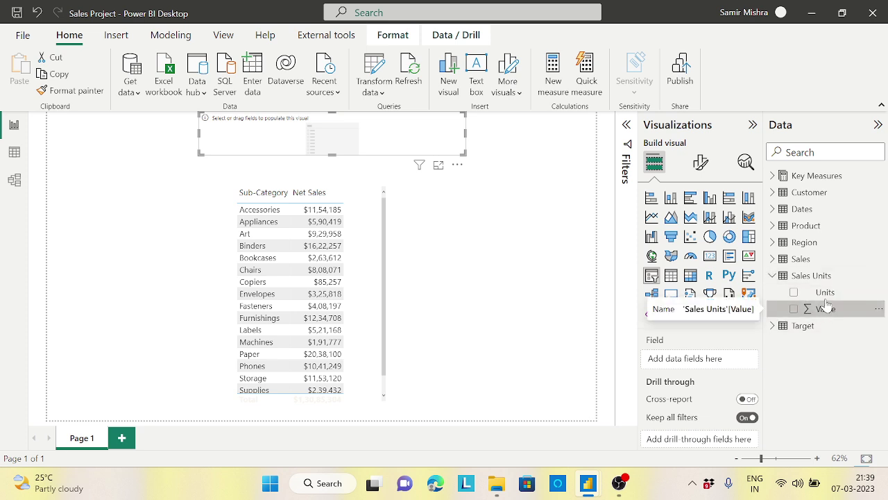
{"action": "left_click_drag", "start_coordinate": [825, 292], "coordinate": [341, 139]}
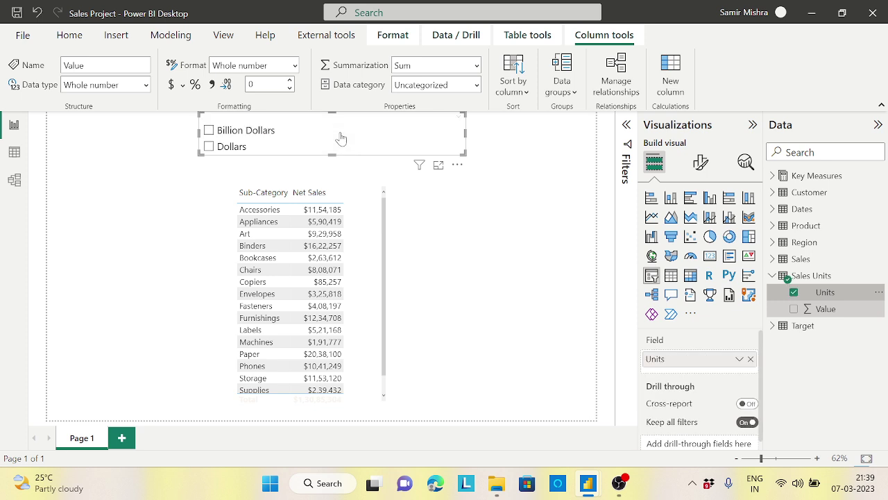
Set the slicer's style to Tile and enlarge it so each unit label fits on one line.
{"action": "left_click", "coordinate": [701, 164]}
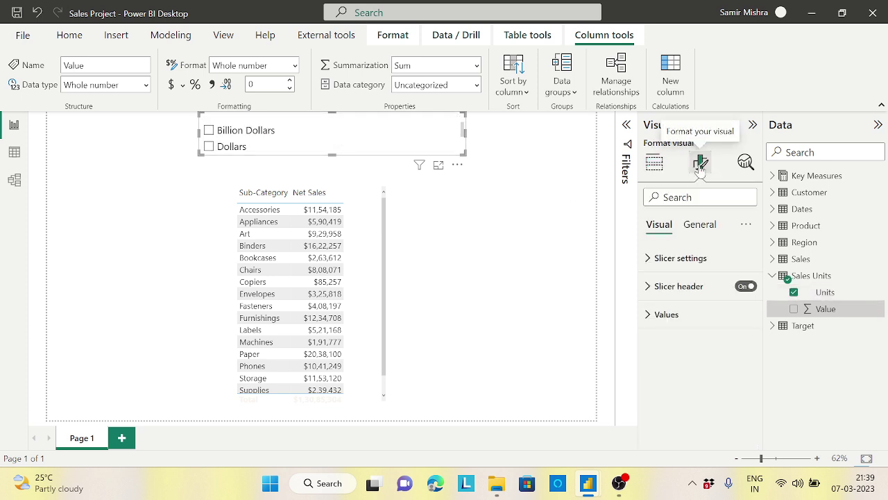
{"action": "left_click", "coordinate": [652, 259]}
{"action": "left_click", "coordinate": [738, 322]}
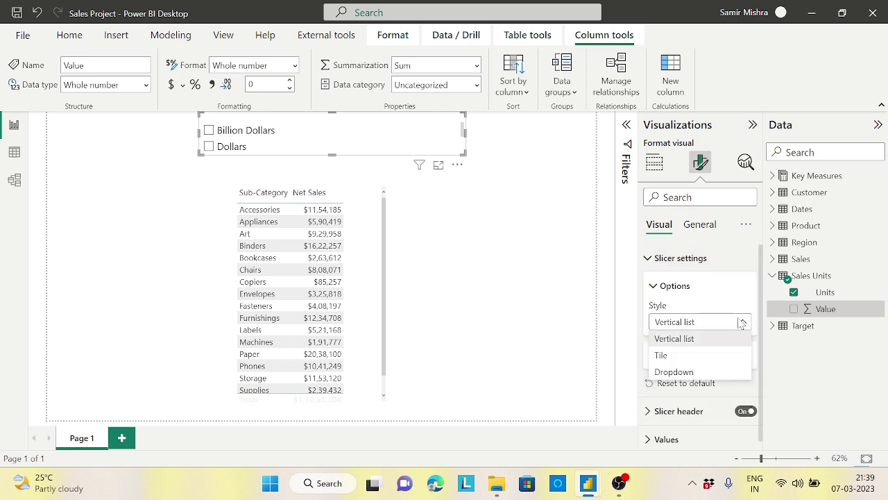
{"action": "left_click", "coordinate": [664, 358]}
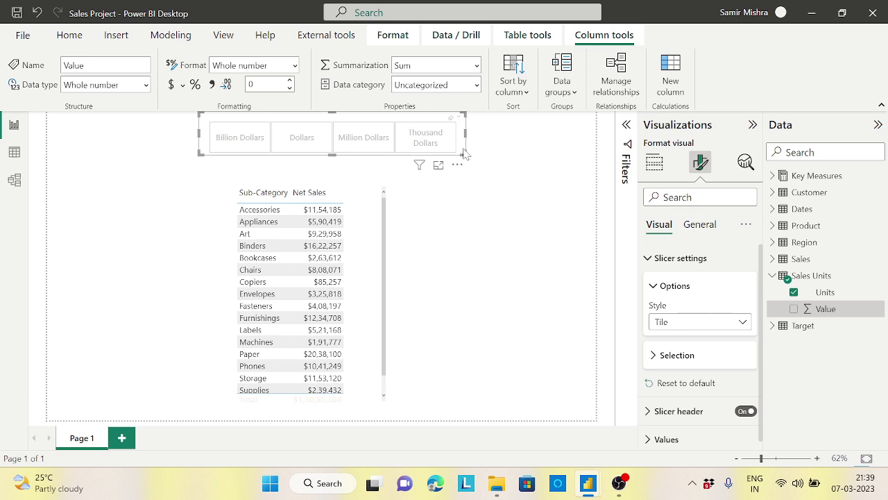
{"action": "left_click_drag", "start_coordinate": [465, 154], "coordinate": [507, 175]}
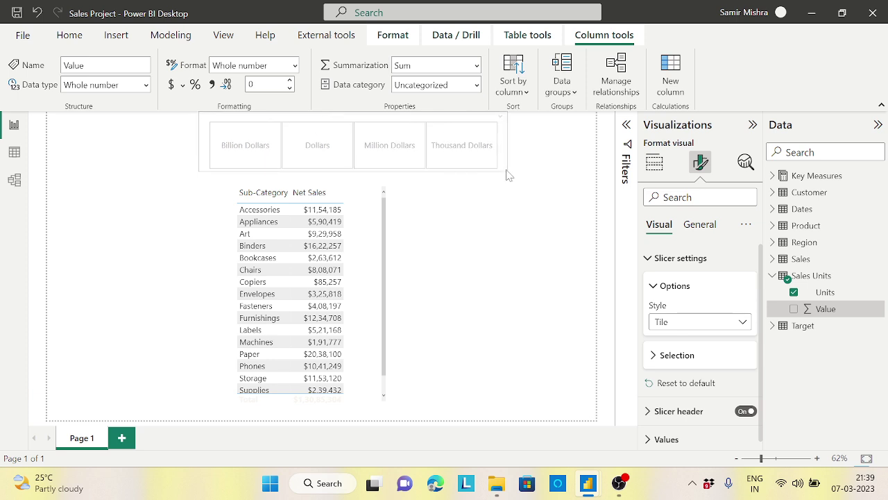
{"action": "left_click", "coordinate": [253, 160]}
{"action": "left_click", "coordinate": [322, 147]}
{"action": "left_click", "coordinate": [411, 154]}
{"action": "left_click", "coordinate": [475, 151]}
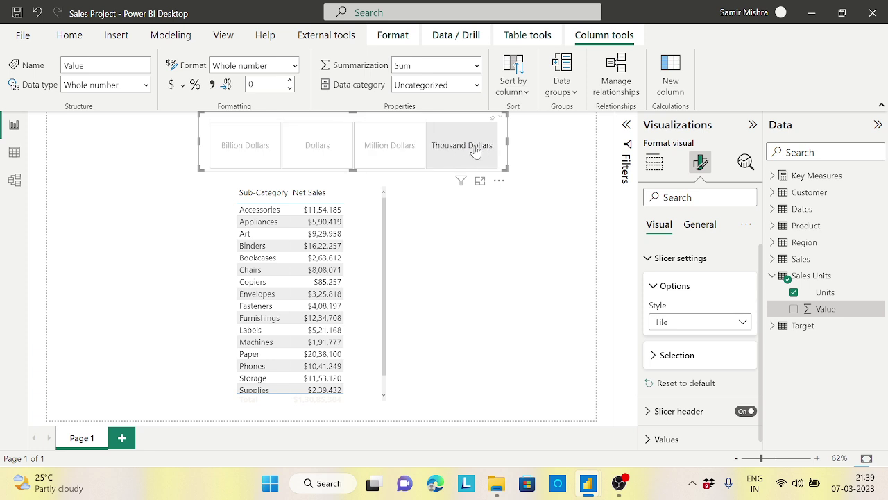
{"action": "left_click", "coordinate": [476, 273]}
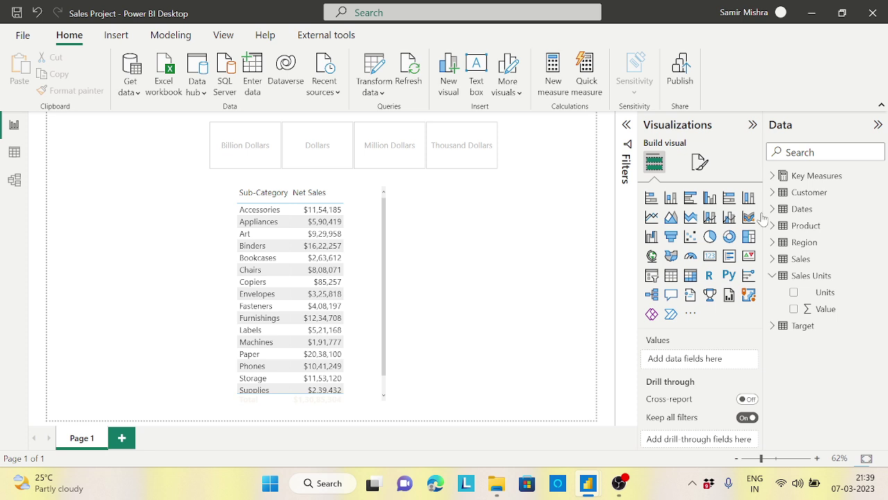
Create a new measure in the Key Measures table.
{"action": "left_click", "coordinate": [775, 177]}
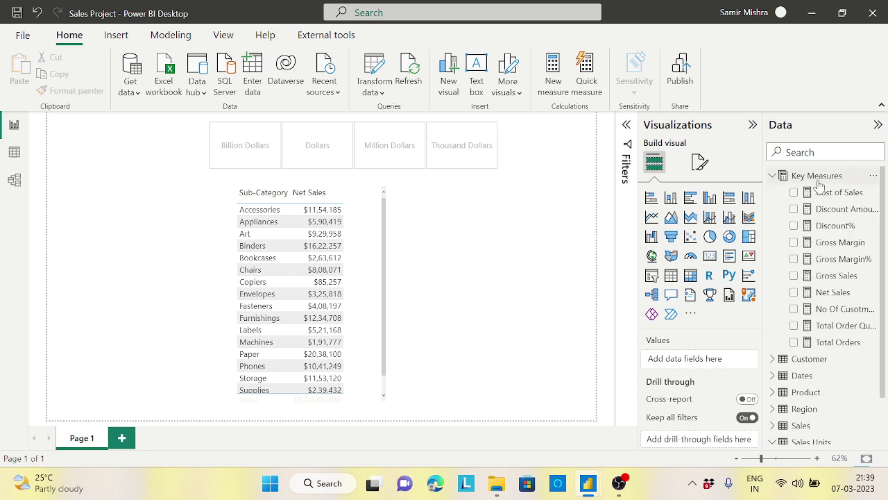
{"action": "left_click", "coordinate": [873, 176]}
{"action": "key", "text": "Escape"}
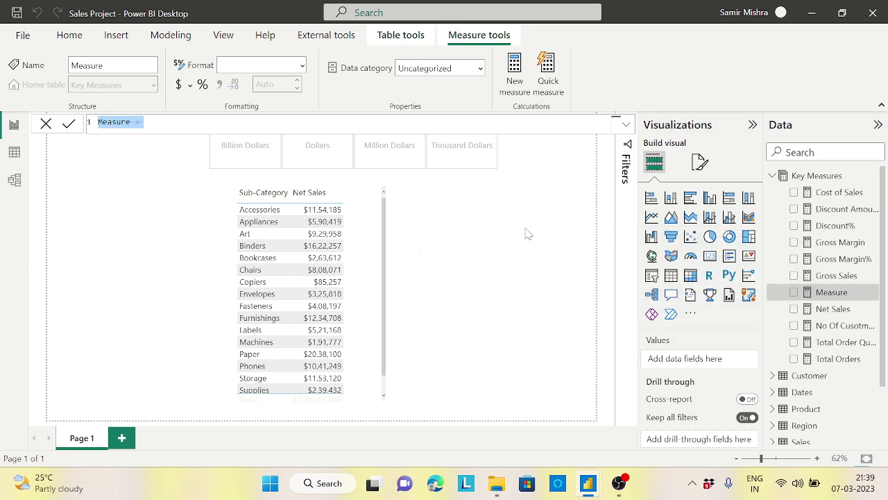
{"action": "type", "text": "Net"}
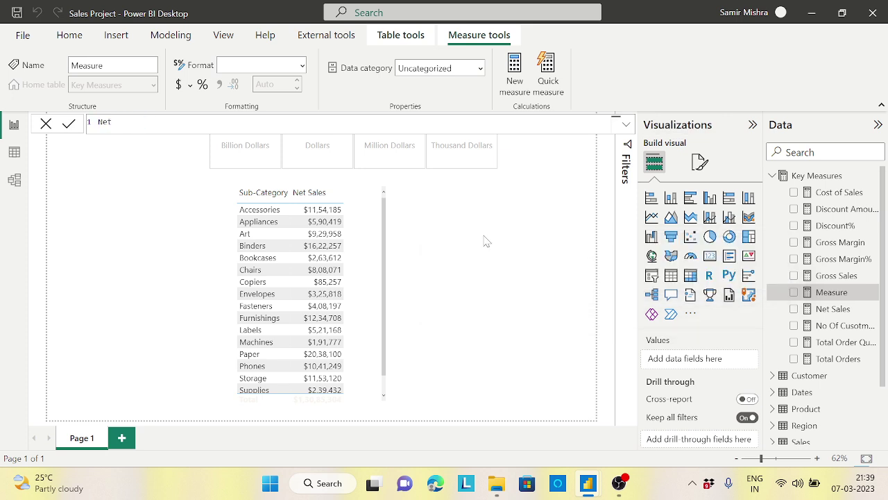
{"action": "type", "text": " Sales"}
{"action": "key", "text": "BackSpace"}
{"action": "key", "text": "BackSpace"}
{"action": "key", "text": "BackSpace"}
{"action": "key", "text": "BackSpace"}
{"action": "key", "text": "BackSpace"}
{"action": "key", "text": "BackSpace"}
{"action": "type", "text": "Sales"}
{"action": "key", "text": "BackSpace"}
{"action": "key", "text": "BackSpace"}
{"action": "key", "text": "BackSpace"}
{"action": "key", "text": "BackSpace"}
{"action": "key", "text": "BackSpace"}
{"action": "key", "text": "BackSpace"}
{"action": "key", "text": "BackSpace"}
{"action": "key", "text": "BackSpace"}
Name the new measure Average of NetSales in its formula.
{"action": "type", "text": "Averge"}
{"action": "key", "text": "BackSpace"}
{"action": "key", "text": "BackSpace"}
{"action": "type", "text": "age of NetSales"}
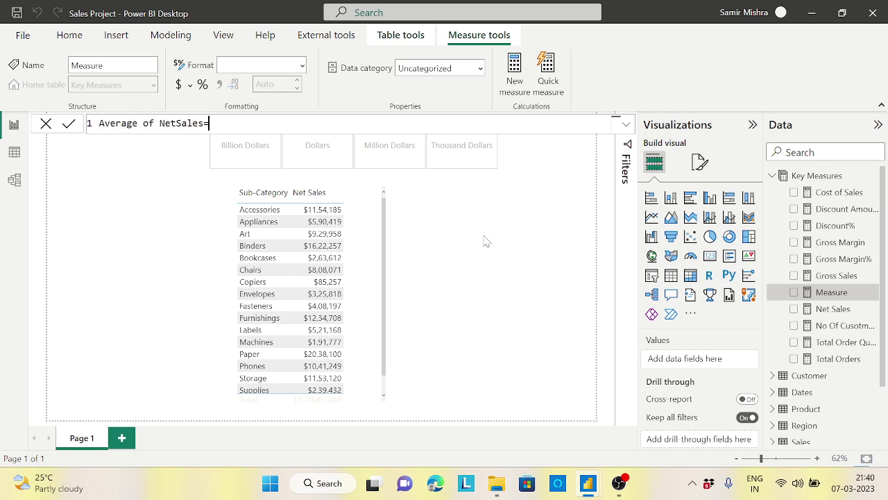
Begin an IF function in the measure formula with HASONEVALUE('Sales Units'[Units]) as its logical test.
{"action": "key", "text": "shift+Return"}
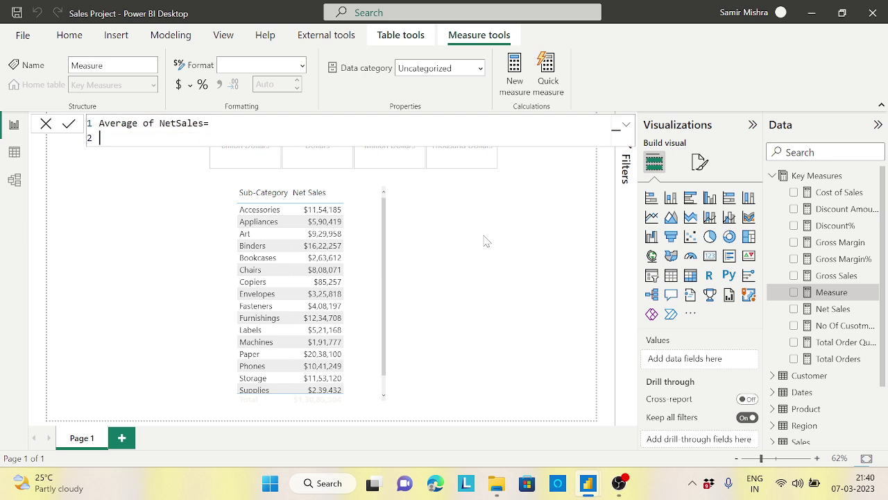
{"action": "type", "text": "IF("}
{"action": "key", "text": "shift+Return"}
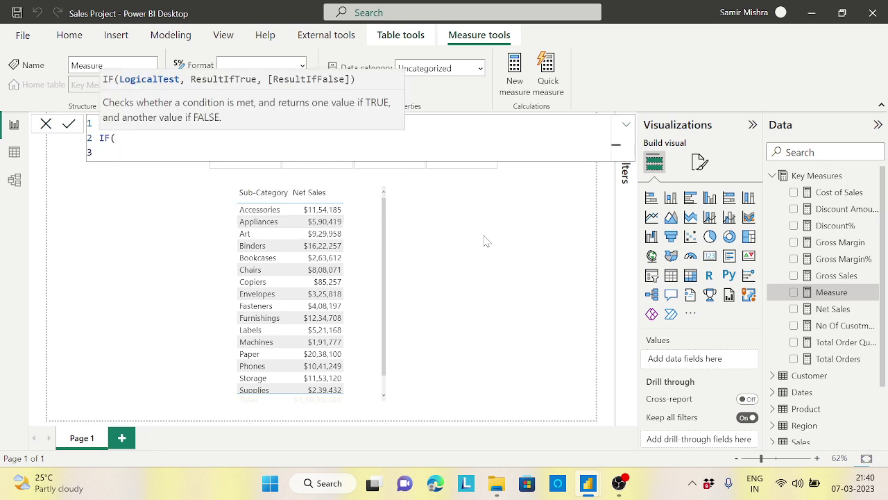
{"action": "type", "text": "hasone"}
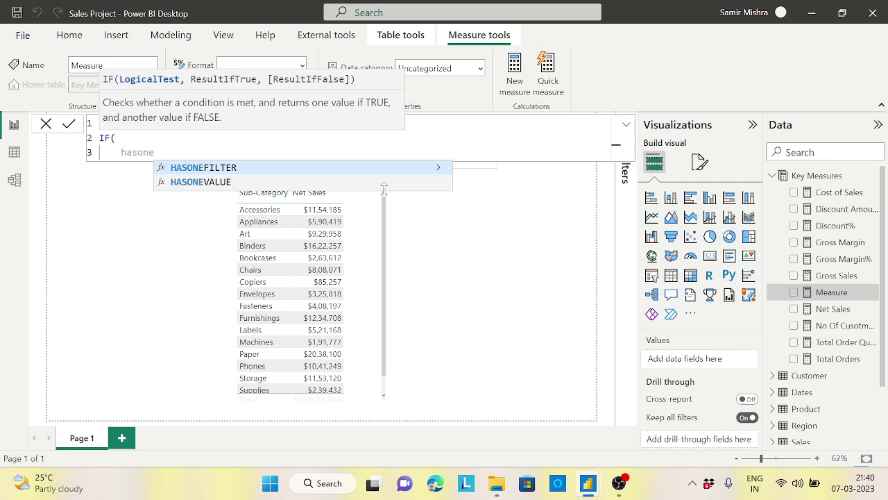
{"action": "left_click", "coordinate": [217, 184]}
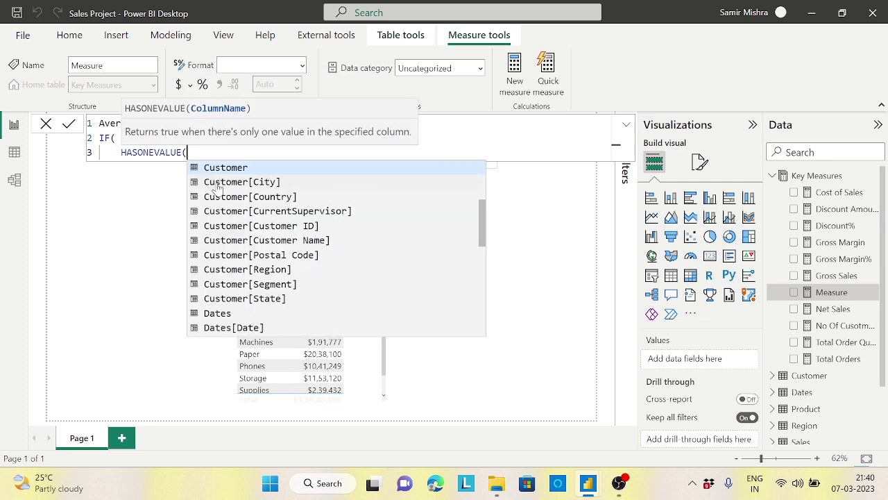
{"action": "type", "text": "uni"}
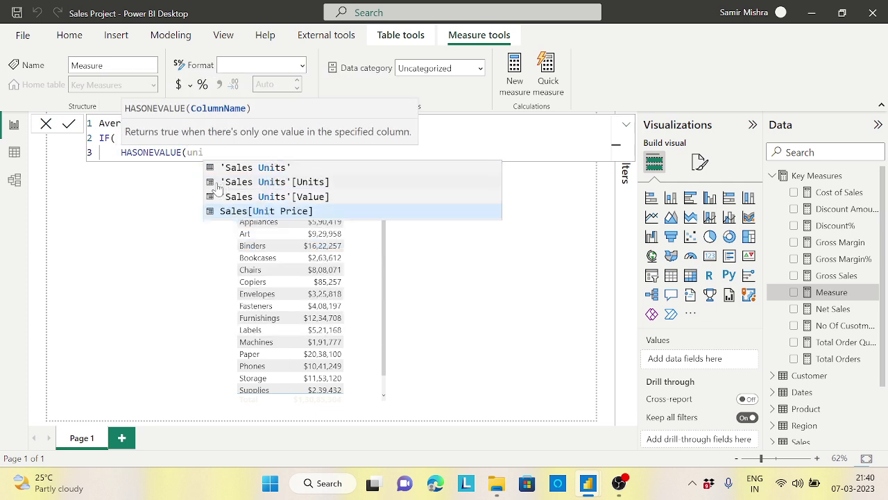
{"action": "left_click", "coordinate": [320, 183]}
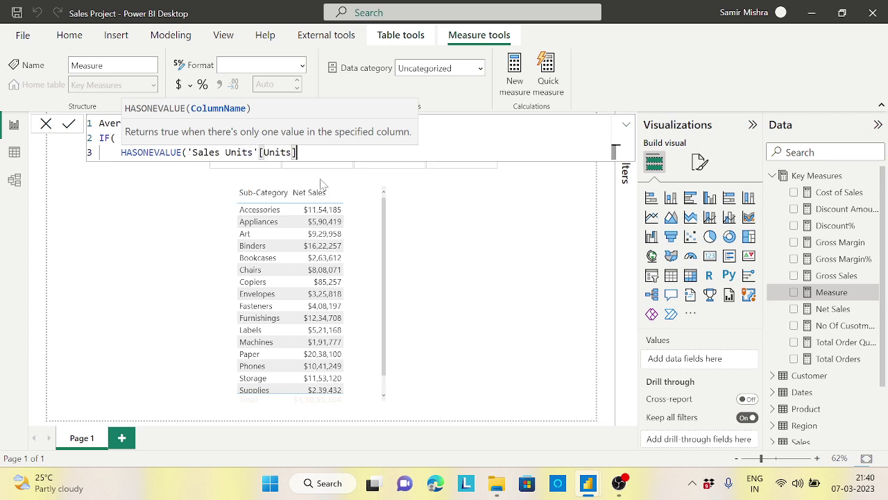
{"action": "type", "text": "),"}
{"action": "key", "text": "Return"}
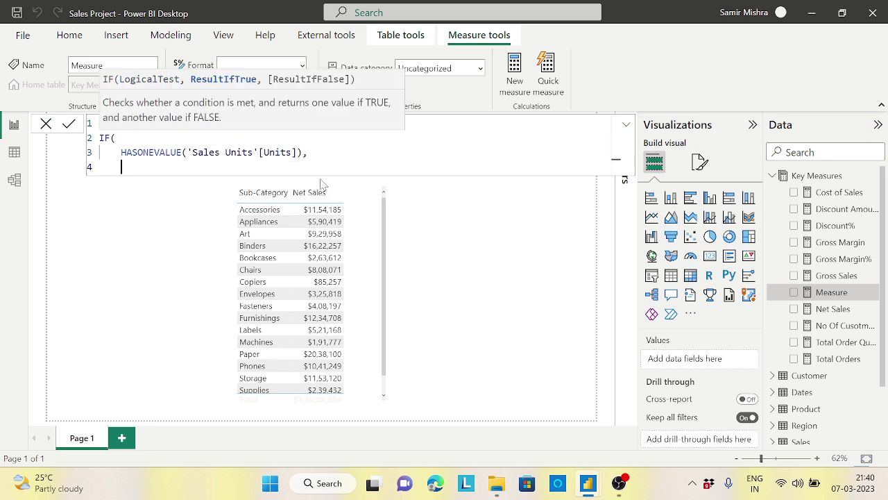
Add a DIVIDE function as the IF's true result, with [Net Sales] as the numerator.
{"action": "type", "text": "d"}
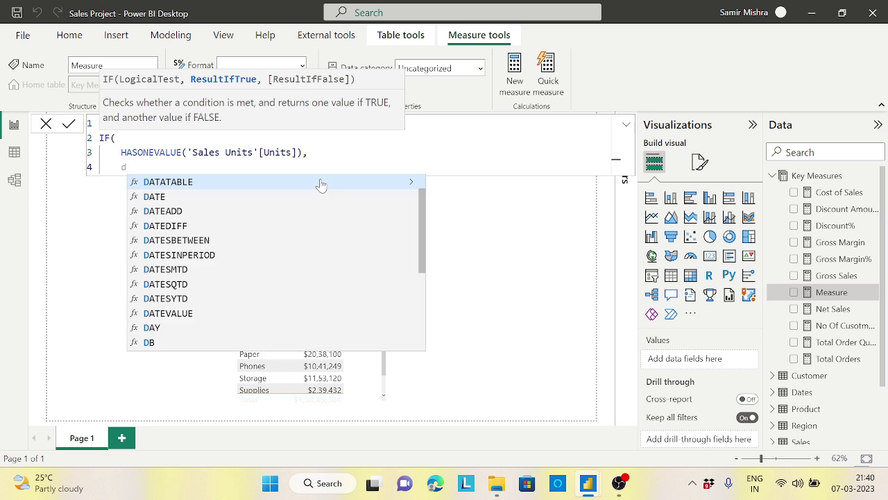
{"action": "type", "text": "ivide"}
{"action": "key", "text": "Tab"}
{"action": "key", "text": "shift+Return"}
{"action": "type", "text": "n"}
{"action": "key", "text": "BackSpace"}
{"action": "type", "text": "[ne"}
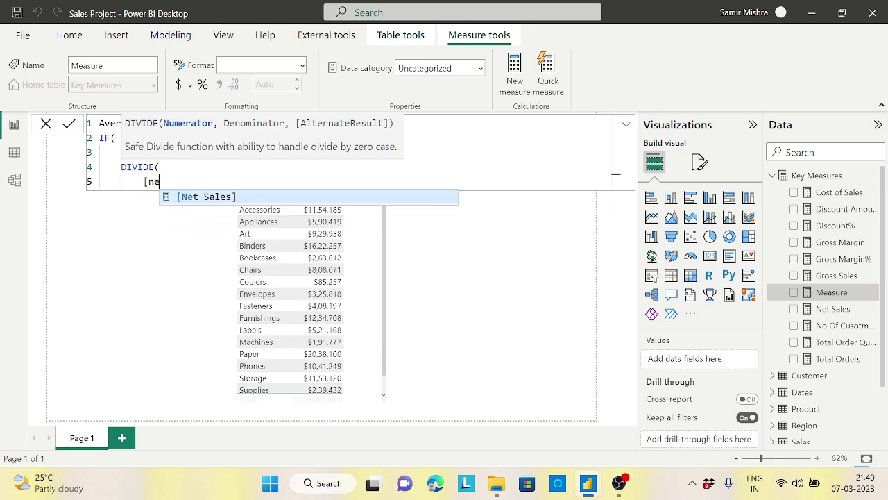
{"action": "type", "text": "t"}
{"action": "key", "text": "Tab"}
{"action": "type", "text": ","}
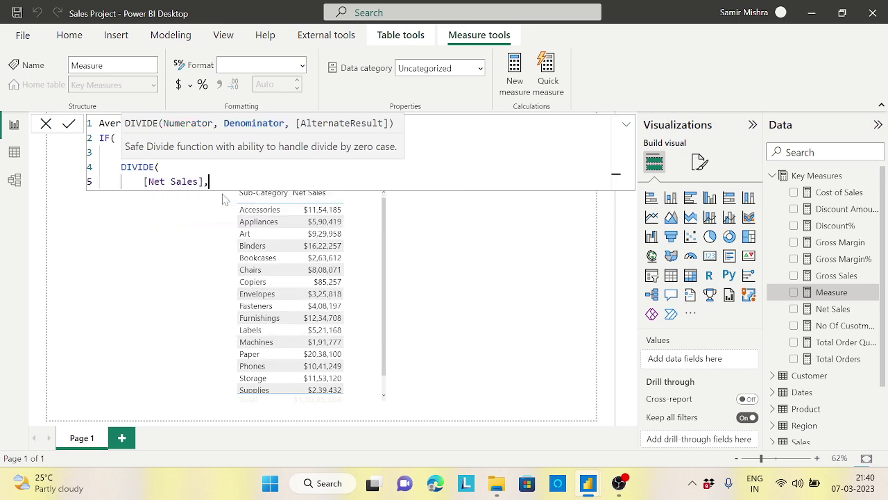
Enter VALUES('Sales Units'[Units]) as the DIVIDE denominator and close the DIVIDE function.
{"action": "key", "text": "shift+Return"}
{"action": "type", "text": "uni"}
{"action": "key", "text": "BackSpace"}
{"action": "key", "text": "BackSpace"}
{"action": "key", "text": "BackSpace"}
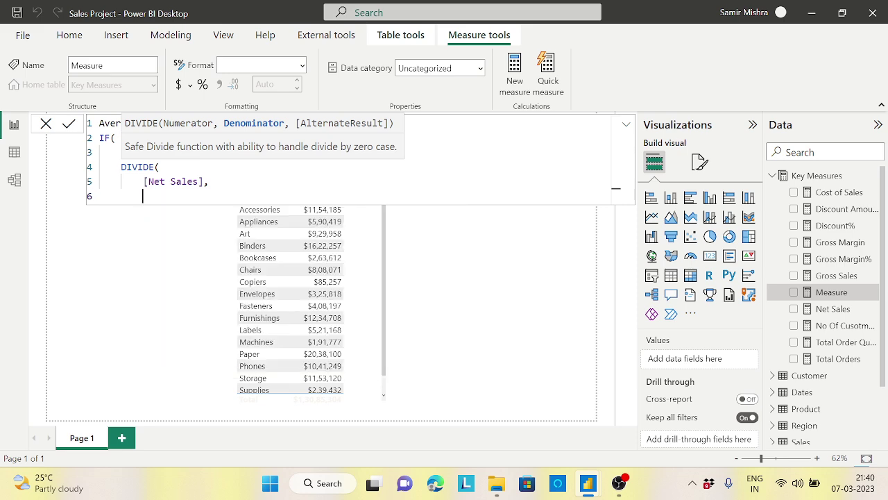
{"action": "type", "text": "values"}
{"action": "key", "text": "Tab"}
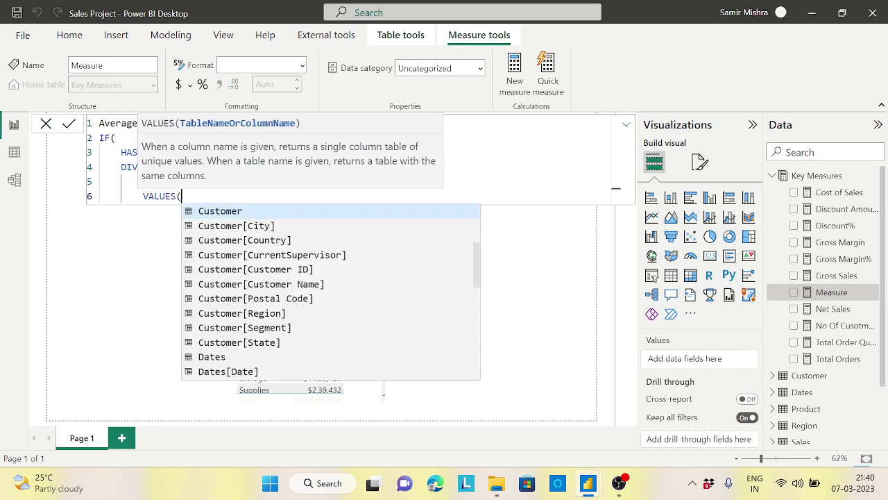
{"action": "type", "text": "unit"}
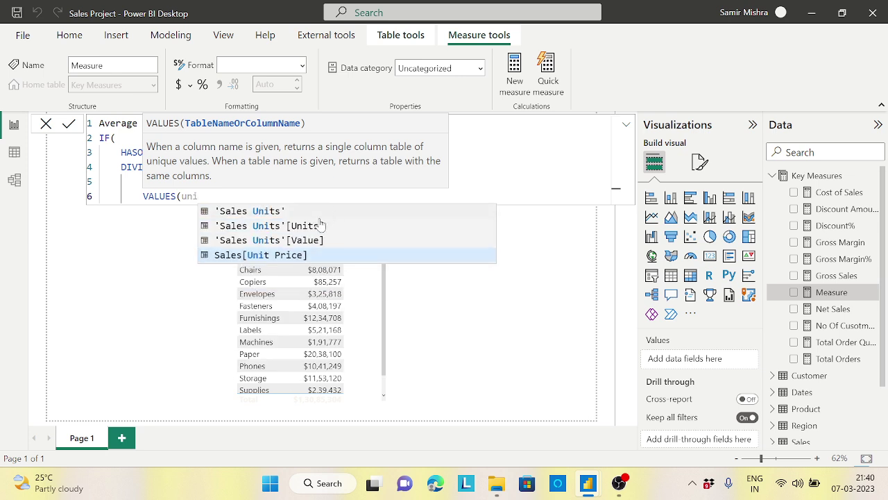
{"action": "left_click", "coordinate": [314, 229]}
{"action": "type", "text": ")"}
{"action": "key", "text": "Return"}
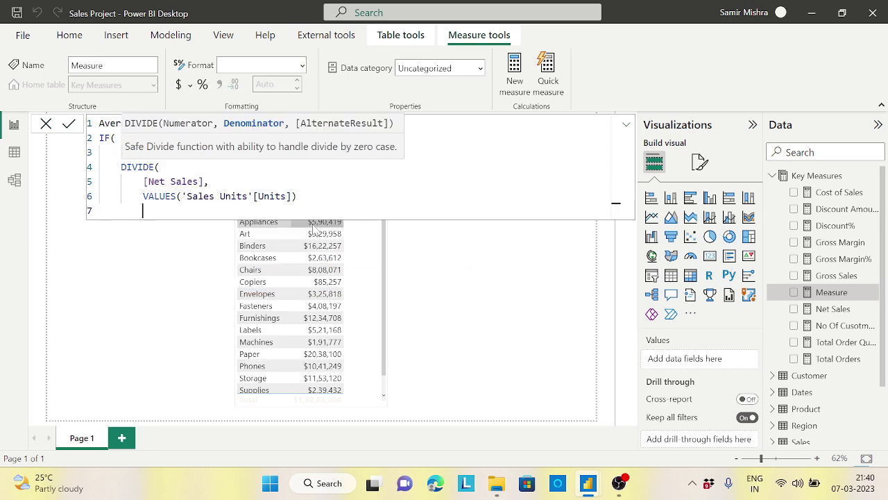
{"action": "type", "text": "),"}
{"action": "key", "text": "Return"}
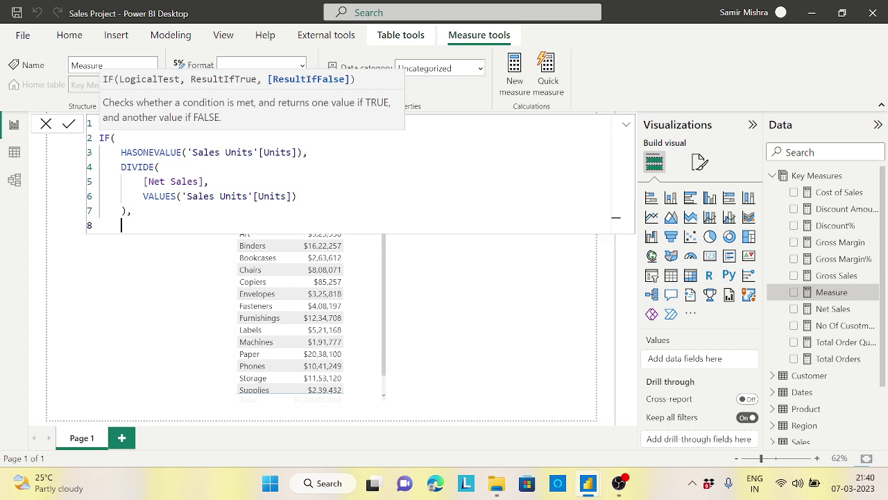
Return BLANK() as the IF's false result, close the formula and commit the measure.
{"action": "type", "text": "BAL"}
{"action": "key", "text": "BackSpace"}
{"action": "key", "text": "BackSpace"}
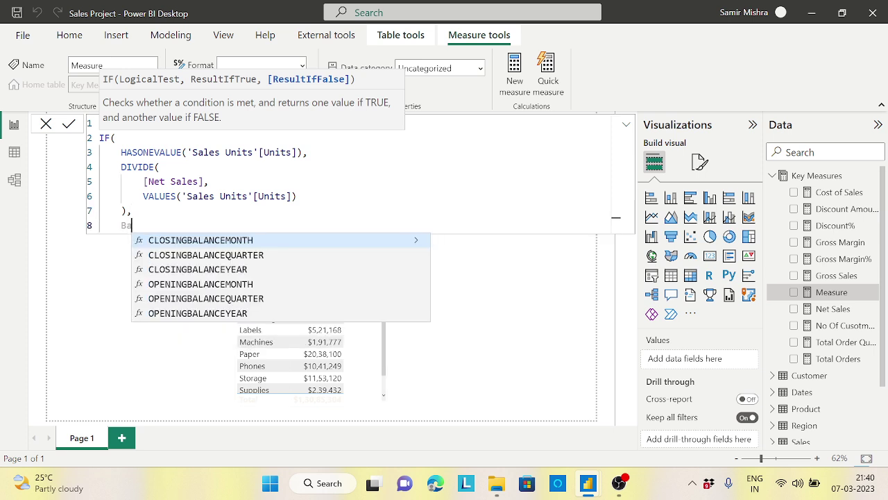
{"action": "type", "text": "LANK("}
{"action": "key", "text": "Tab"}
{"action": "key", "text": "Return"}
{"action": "type", "text": ")"}
{"action": "key", "text": "Return"}
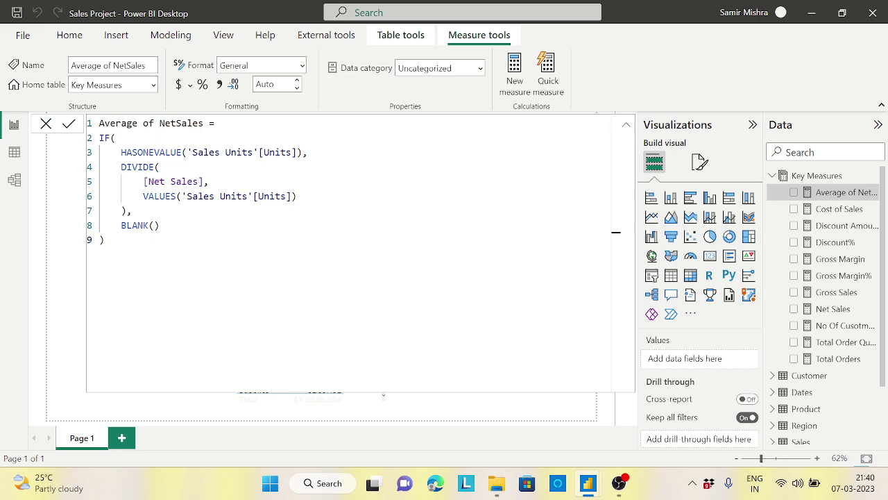
{"action": "left_click", "coordinate": [805, 175]}
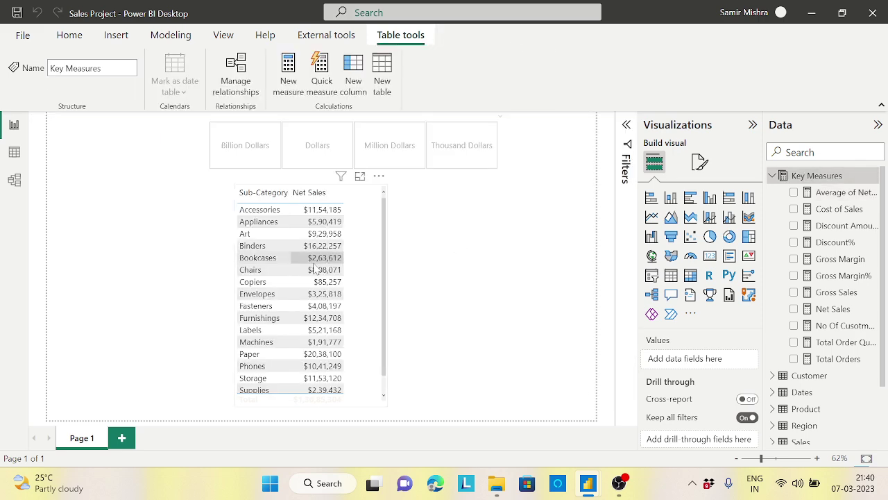
Widen the Sub-Category table visual and add the Average of NetSales measure to it as a column.
{"action": "left_click", "coordinate": [385, 312]}
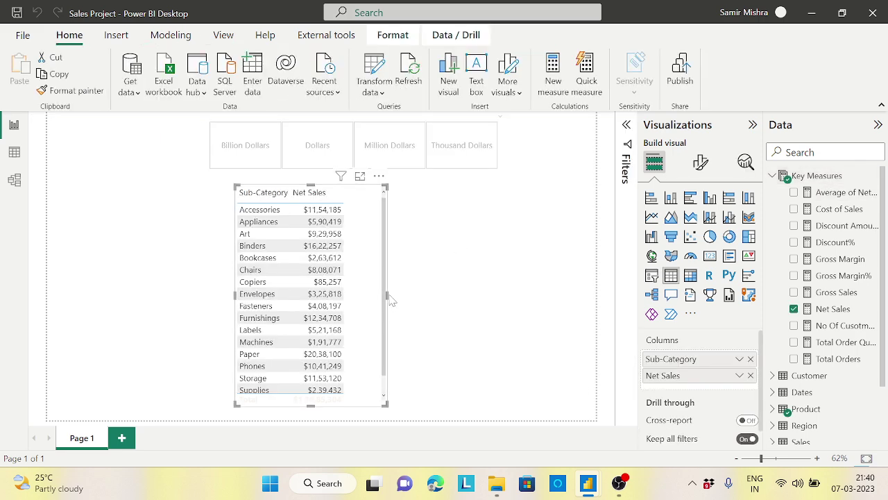
{"action": "left_click_drag", "start_coordinate": [388, 296], "coordinate": [484, 294]}
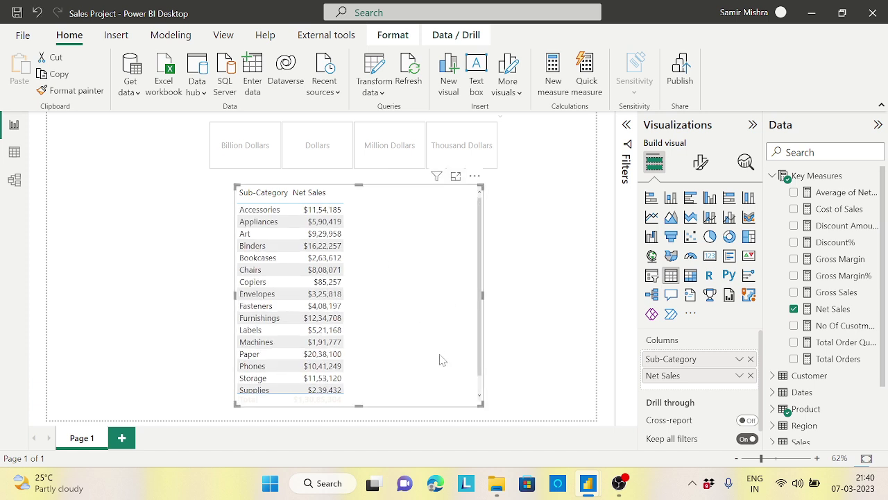
{"action": "left_click_drag", "start_coordinate": [844, 200], "coordinate": [437, 274]}
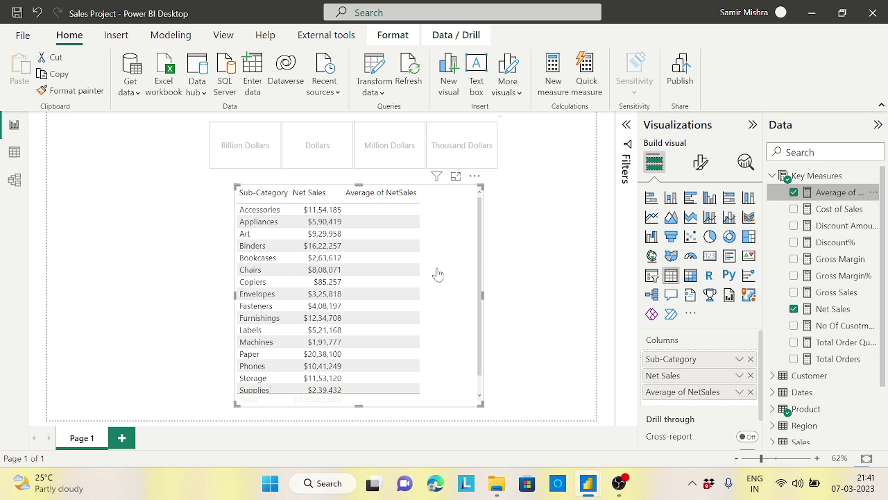
{"action": "left_click_drag", "start_coordinate": [479, 268], "coordinate": [482, 294]}
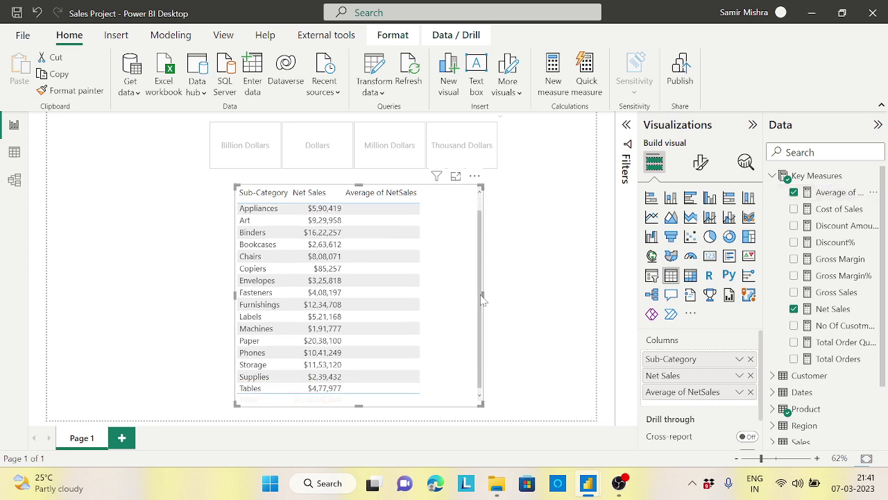
{"action": "left_click_drag", "start_coordinate": [485, 333], "coordinate": [484, 267]}
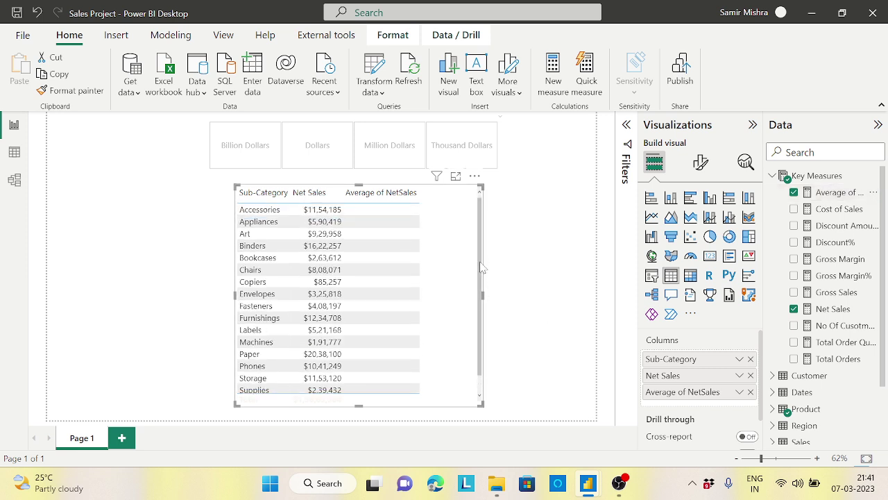
Select Billion Dollars in the units slicer and read the error details of the table visual.
{"action": "left_click", "coordinate": [253, 147]}
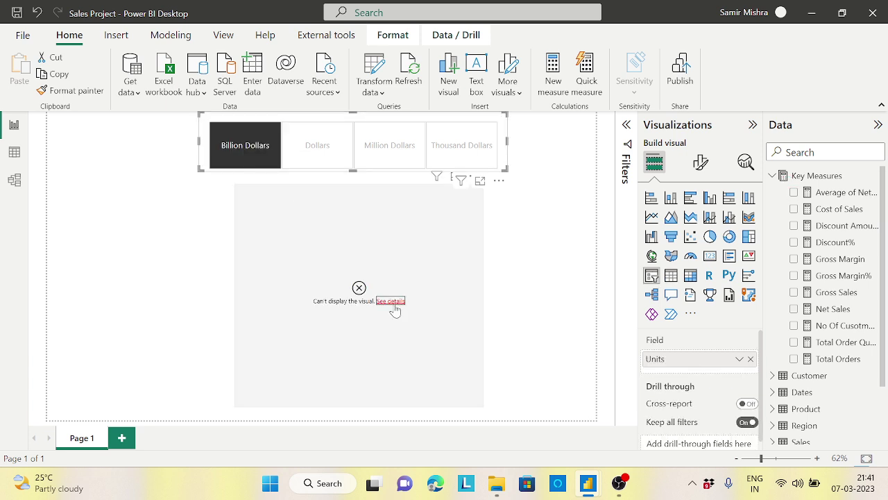
{"action": "left_click", "coordinate": [388, 302]}
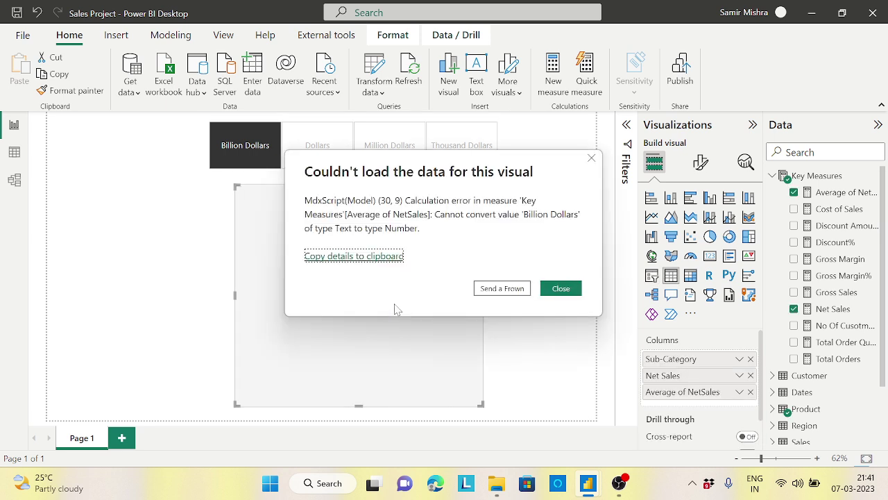
{"action": "left_click", "coordinate": [558, 289]}
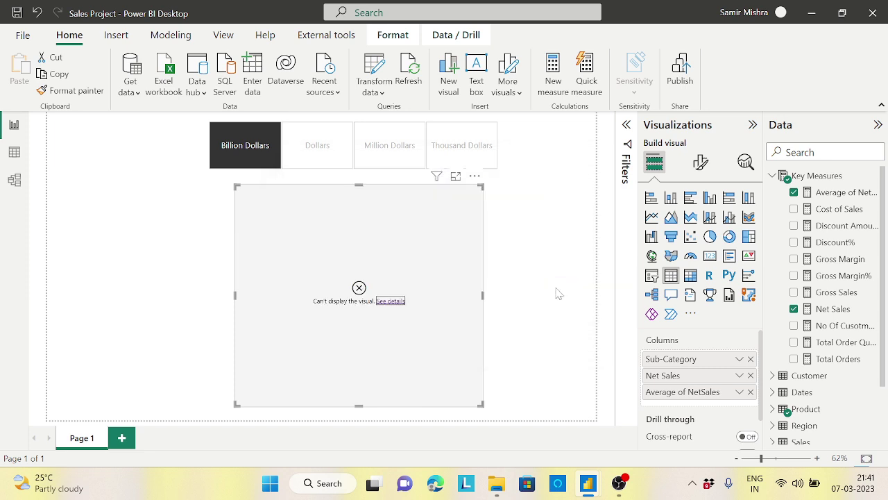
Test the table with Dollars selected in the units slicer, and clear the slicer selection.
{"action": "left_click", "coordinate": [312, 156]}
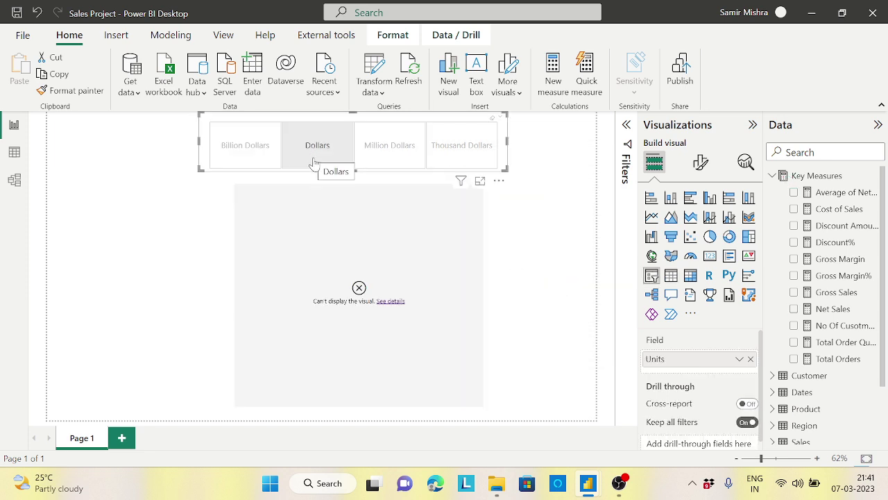
{"action": "left_click", "coordinate": [312, 157]}
{"action": "left_click", "coordinate": [565, 240]}
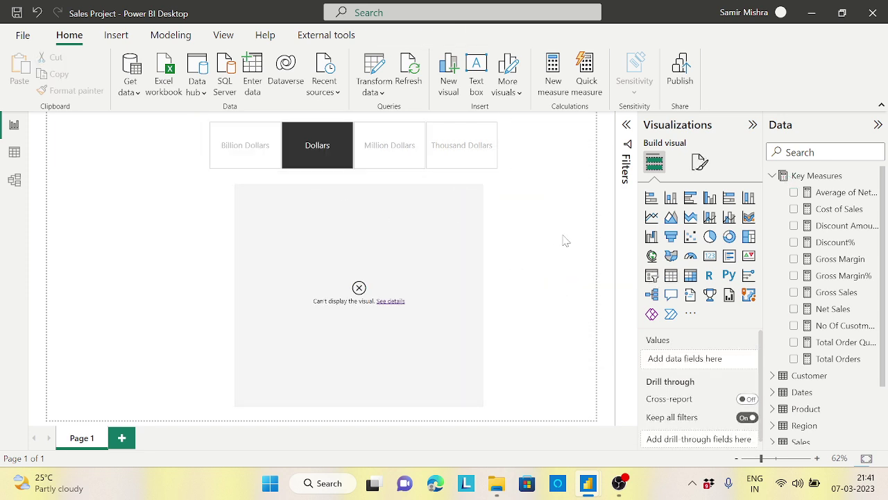
{"action": "left_click", "coordinate": [322, 152]}
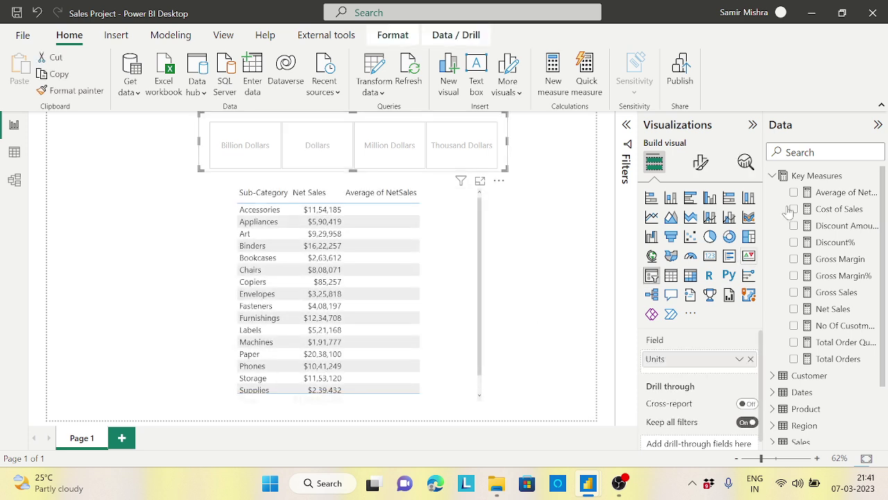
Review the Average of NetSales formula and the data types of the Units and Value columns in Sales Units.
{"action": "left_click", "coordinate": [841, 192]}
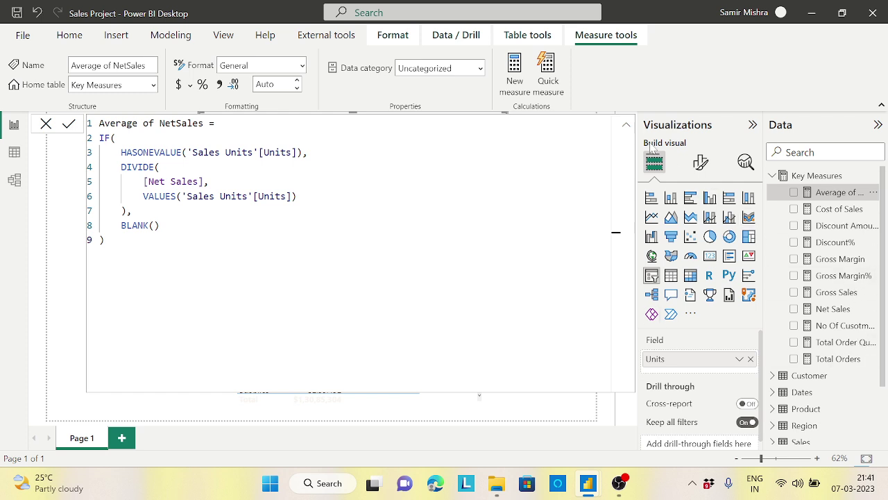
{"action": "left_click", "coordinate": [627, 125]}
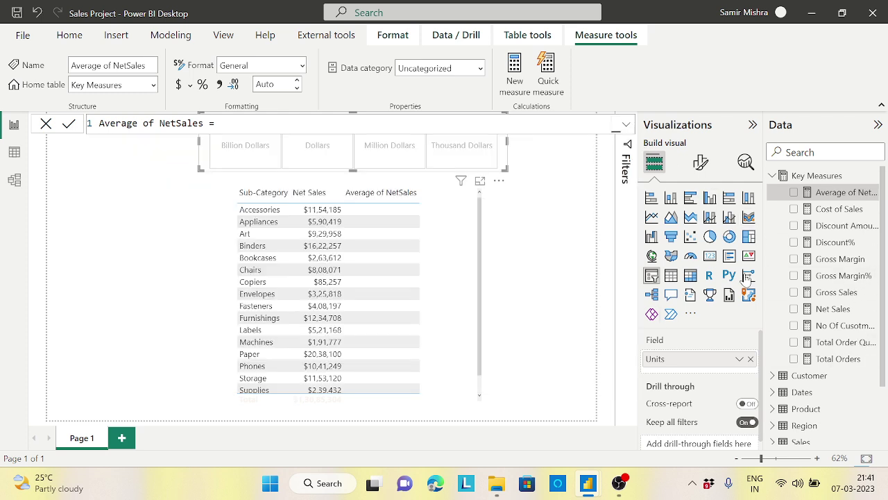
{"action": "left_click", "coordinate": [773, 176]}
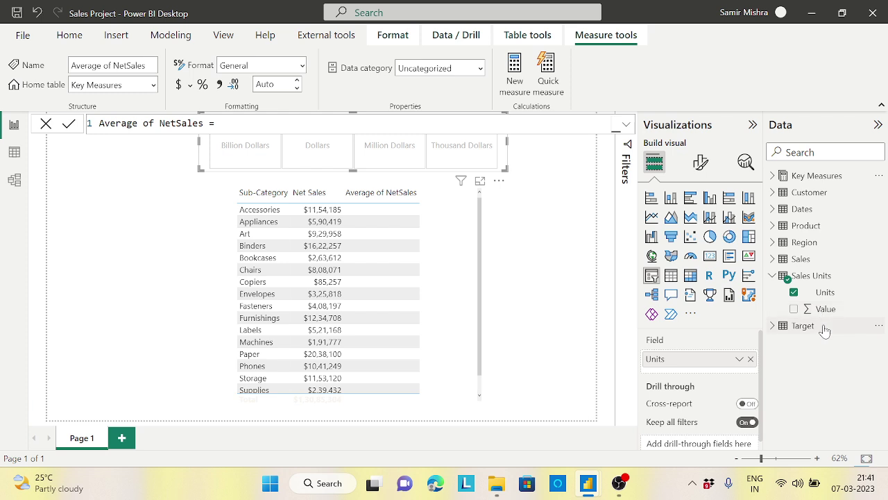
{"action": "left_click", "coordinate": [824, 294]}
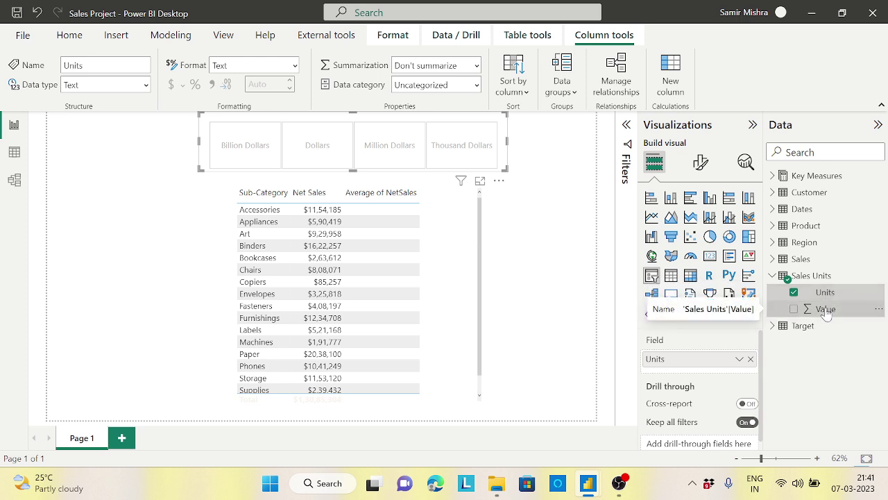
{"action": "left_click", "coordinate": [825, 310]}
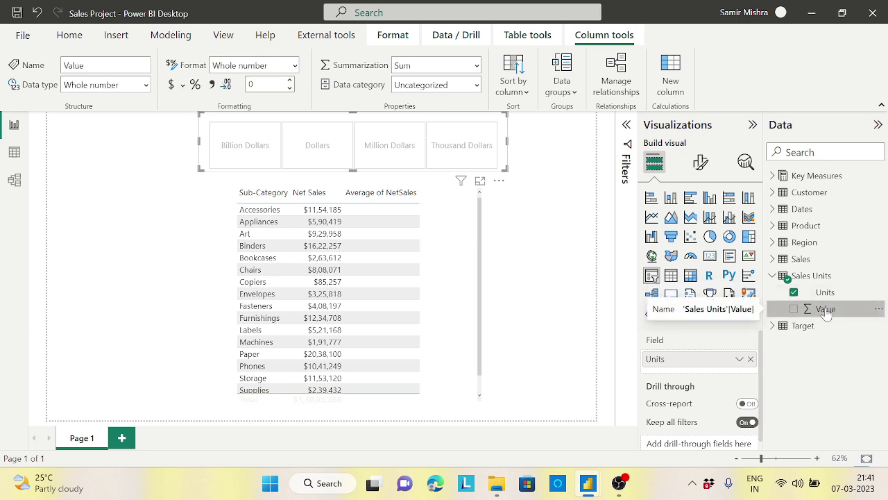
{"action": "left_click", "coordinate": [773, 176]}
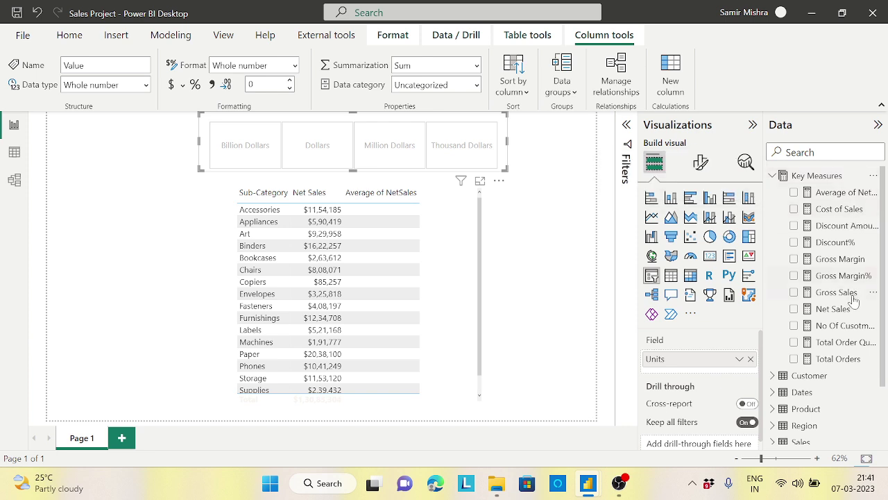
In the Average of NetSales formula, replace 'Sales Units'[Units] with 'Sales Units'[Value] inside both VALUES and HASONEVALUE, and commit the measure.
{"action": "left_click", "coordinate": [852, 192]}
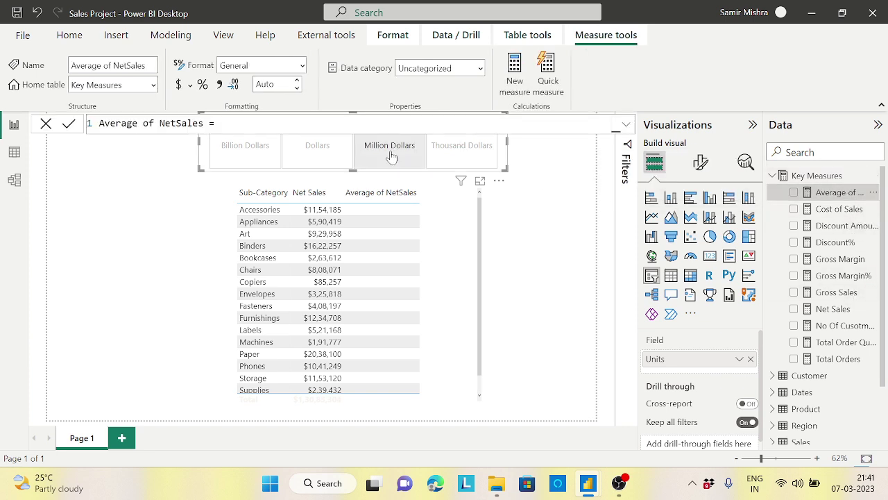
{"action": "left_click", "coordinate": [627, 126]}
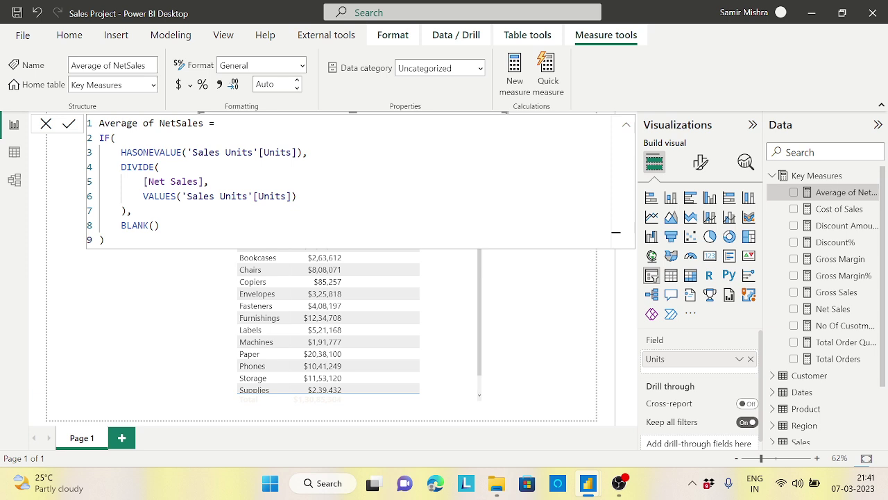
{"action": "left_click_drag", "start_coordinate": [182, 196], "coordinate": [293, 195]}
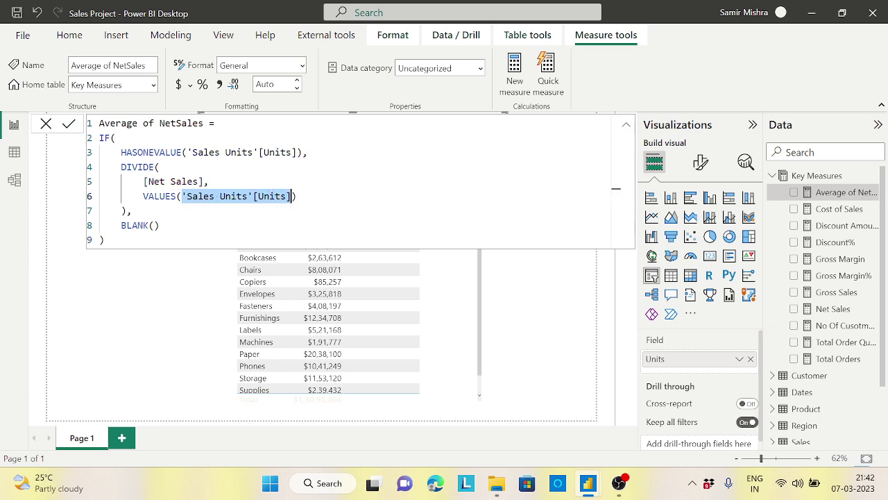
{"action": "type", "text": "val"}
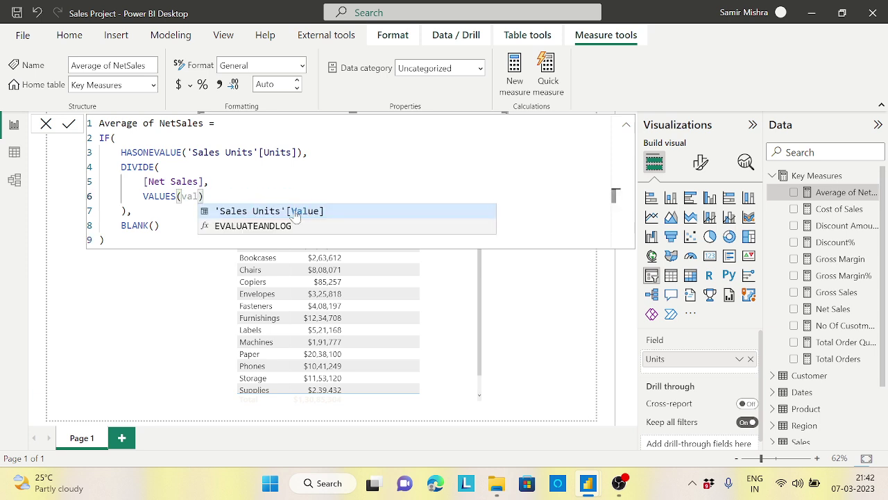
{"action": "key", "text": "Tab"}
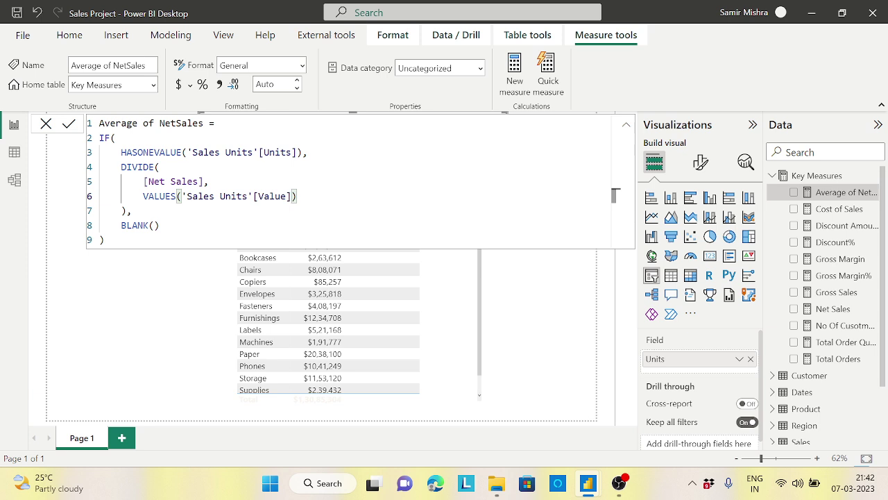
{"action": "left_click_drag", "start_coordinate": [188, 152], "coordinate": [299, 152]}
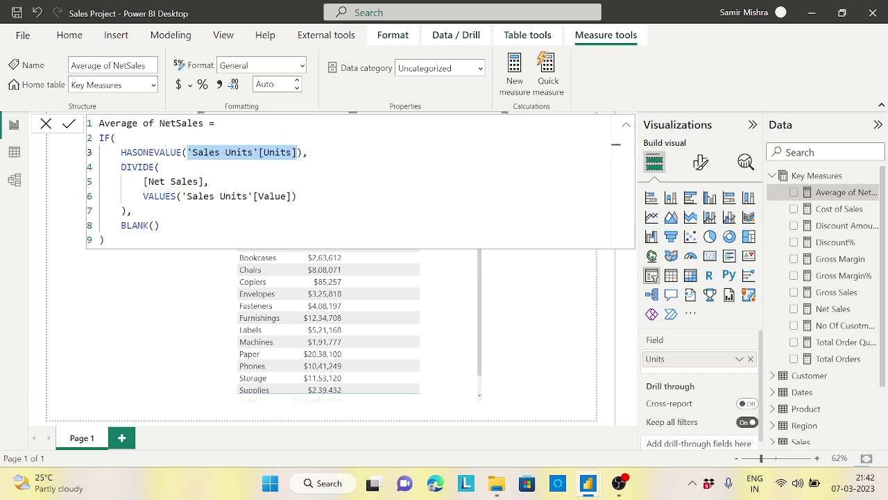
{"action": "type", "text": "va"}
{"action": "key", "text": "Tab"}
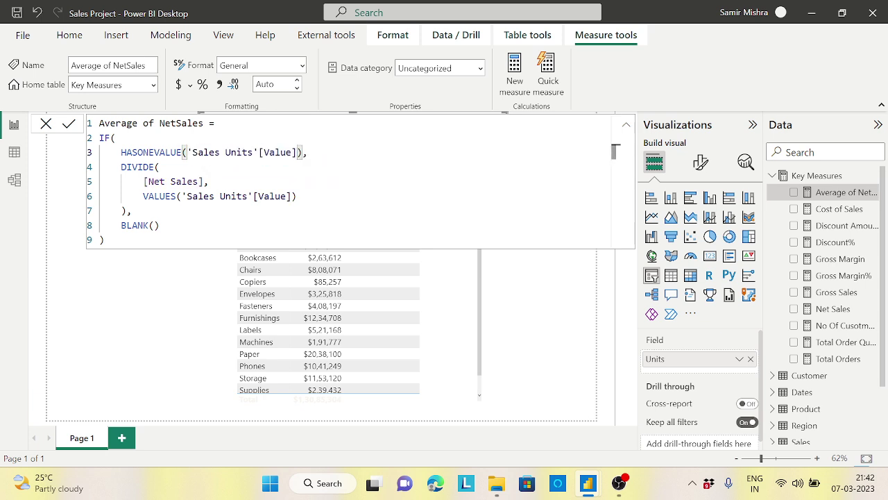
{"action": "key", "text": "Return"}
{"action": "left_click", "coordinate": [626, 125]}
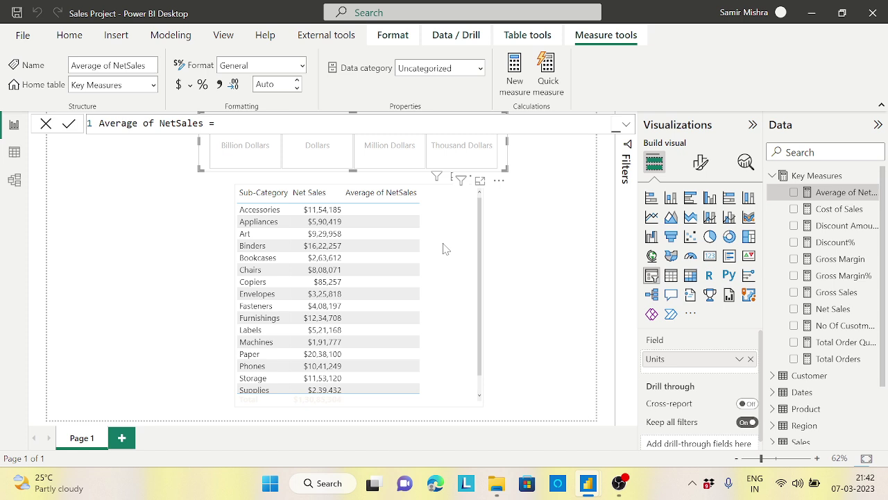
Test the Average of NetSales column by selecting Billion Dollars, Dollars, Million Dollars and Thousand Dollars in the slicer, ending on Billion Dollars.
{"action": "left_click", "coordinate": [245, 147]}
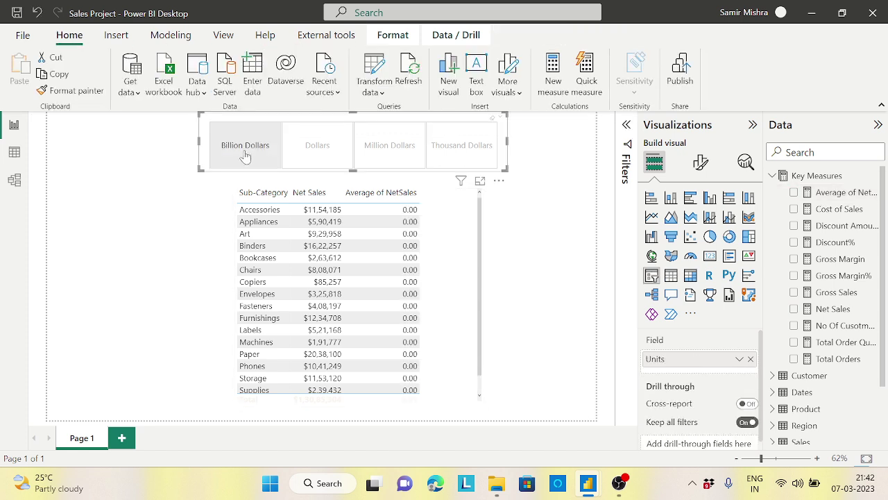
{"action": "left_click", "coordinate": [472, 240]}
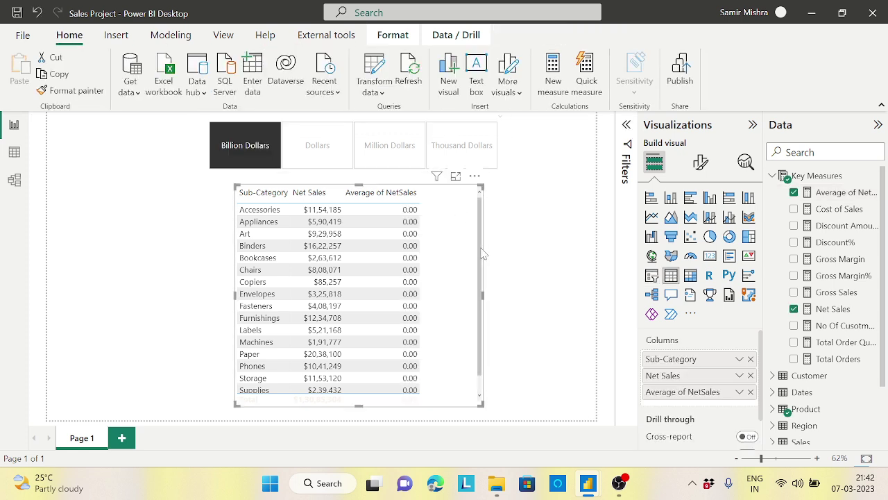
{"action": "scroll", "coordinate": [484, 254], "scroll_direction": "down", "scroll_amount": 2}
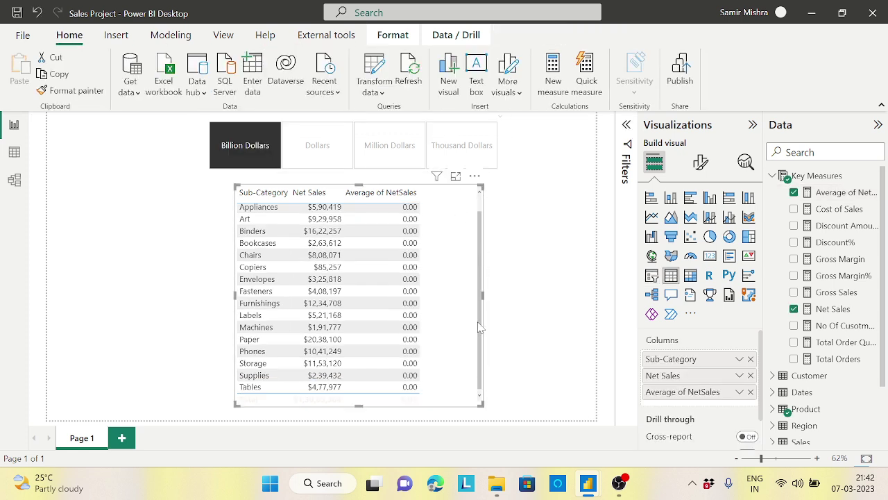
{"action": "left_click", "coordinate": [327, 159]}
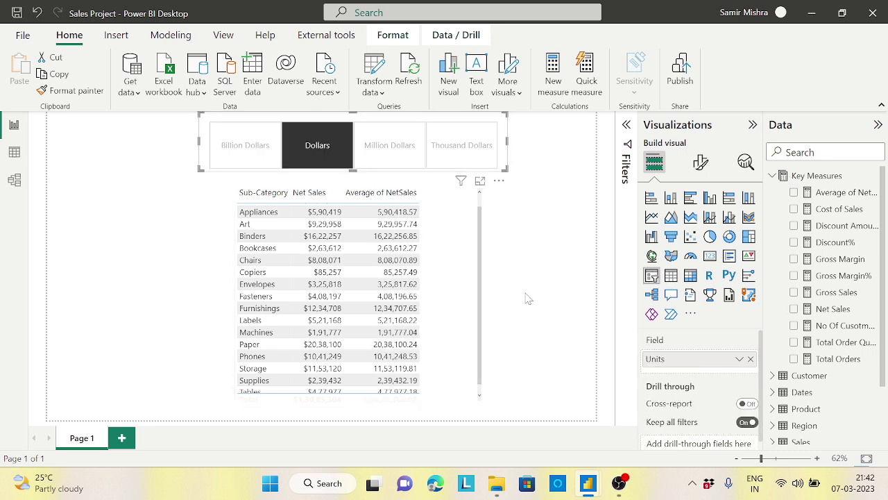
{"action": "left_click", "coordinate": [396, 154]}
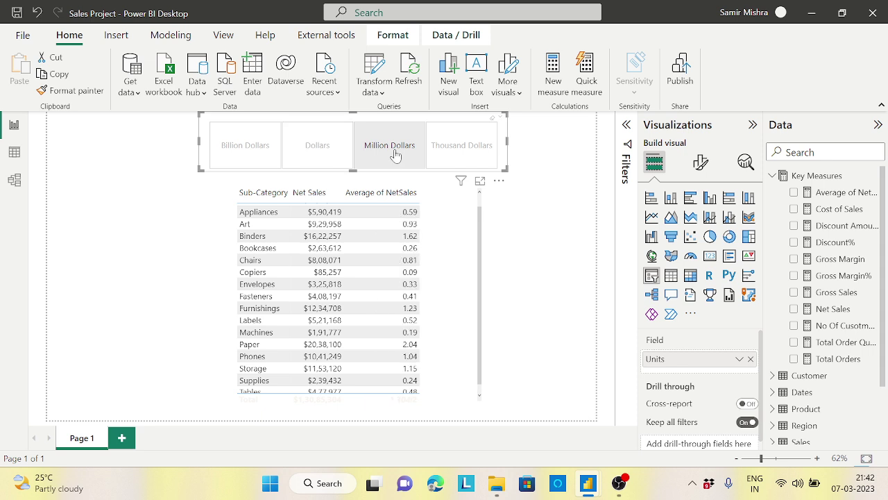
{"action": "left_click", "coordinate": [466, 153]}
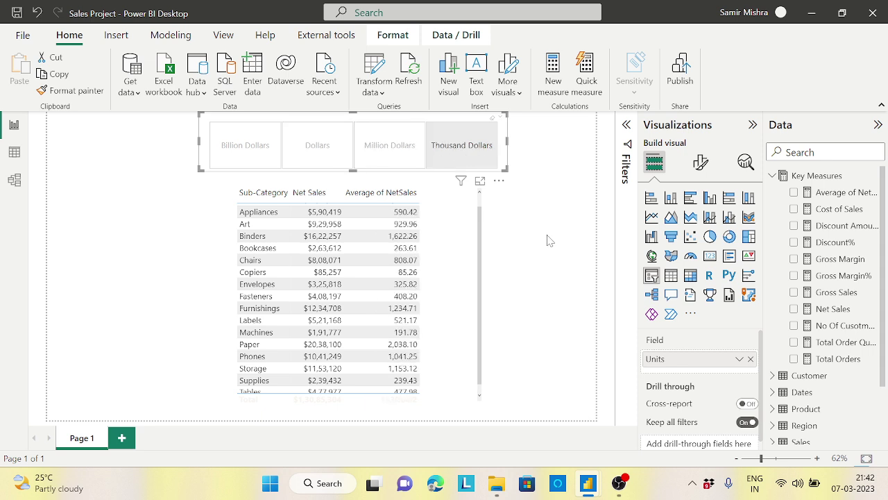
{"action": "left_click", "coordinate": [397, 150]}
{"action": "left_click", "coordinate": [332, 144]}
{"action": "left_click", "coordinate": [257, 145]}
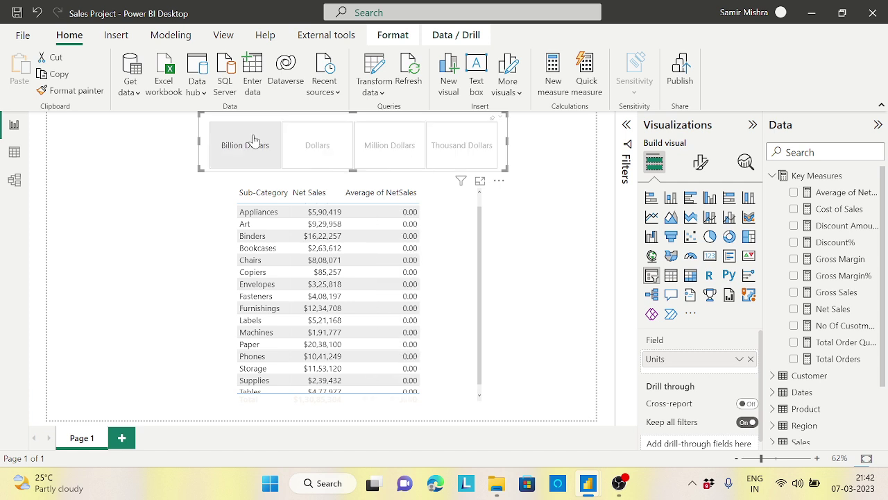
{"action": "left_click", "coordinate": [445, 234]}
Change the HASONEVALUE argument in the Average of NetSales formula to 'Sales Units'[Units] and commit the measure.
{"action": "left_click", "coordinate": [848, 193]}
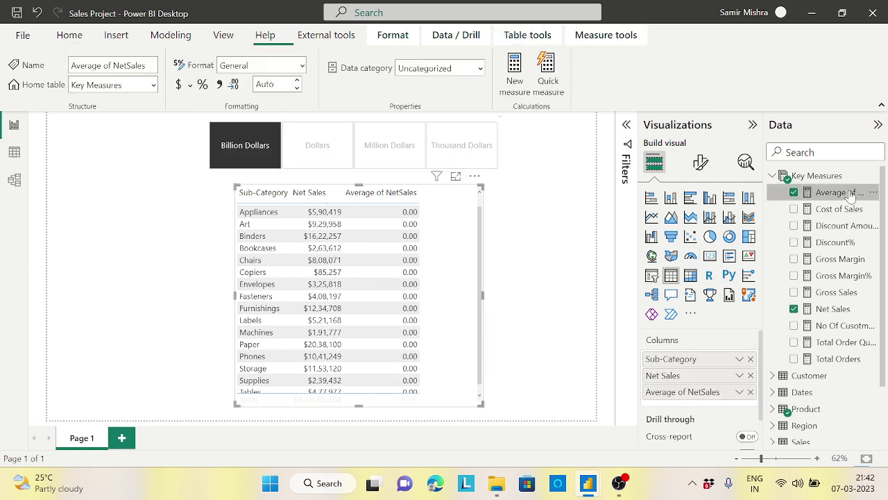
{"action": "left_click", "coordinate": [626, 126]}
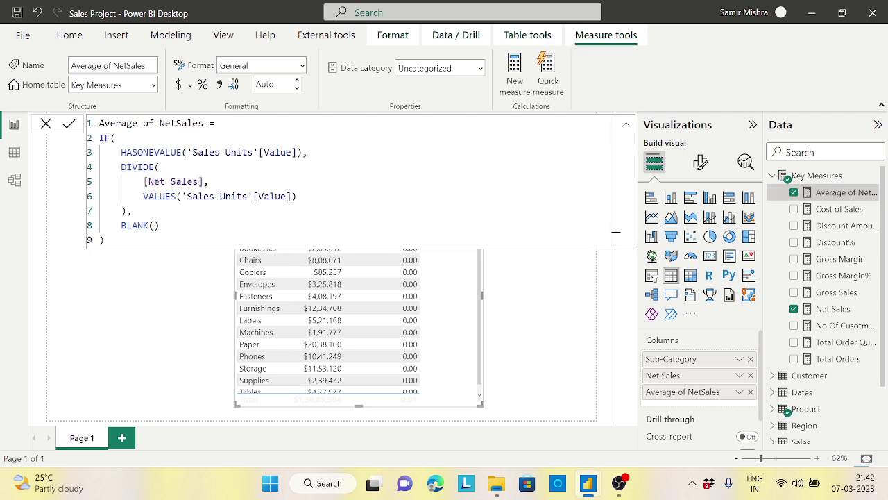
{"action": "left_click_drag", "start_coordinate": [120, 152], "coordinate": [161, 166]}
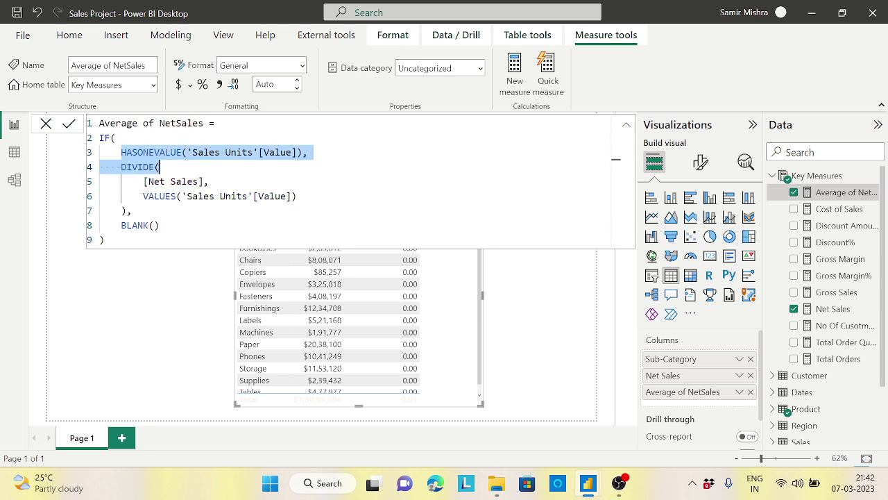
{"action": "left_click", "coordinate": [299, 152]}
{"action": "key", "text": "BackSpace"}
{"action": "key", "text": "BackSpace"}
{"action": "key", "text": "BackSpace"}
{"action": "key", "text": "BackSpace"}
{"action": "key", "text": "BackSpace"}
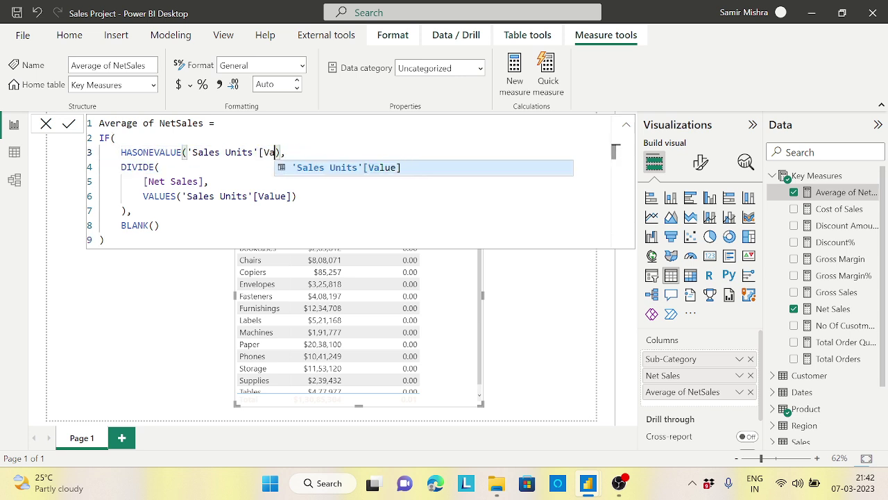
{"action": "left_click", "coordinate": [339, 169]}
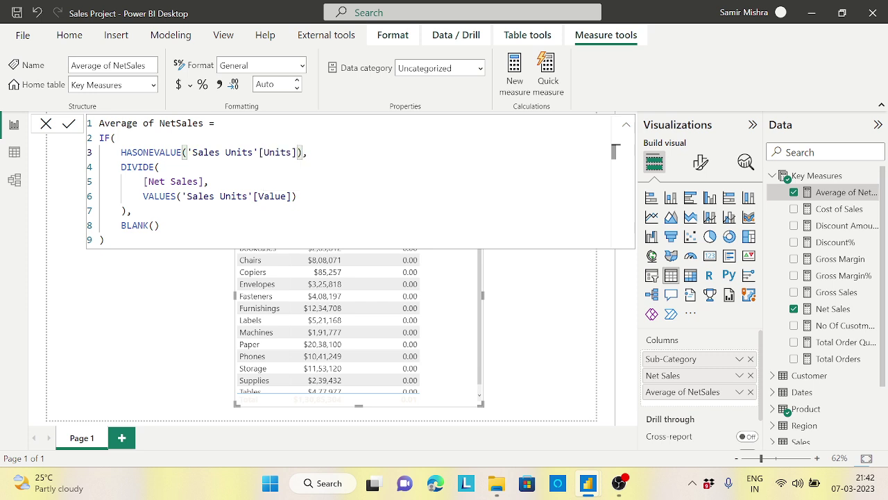
{"action": "key", "text": "Return"}
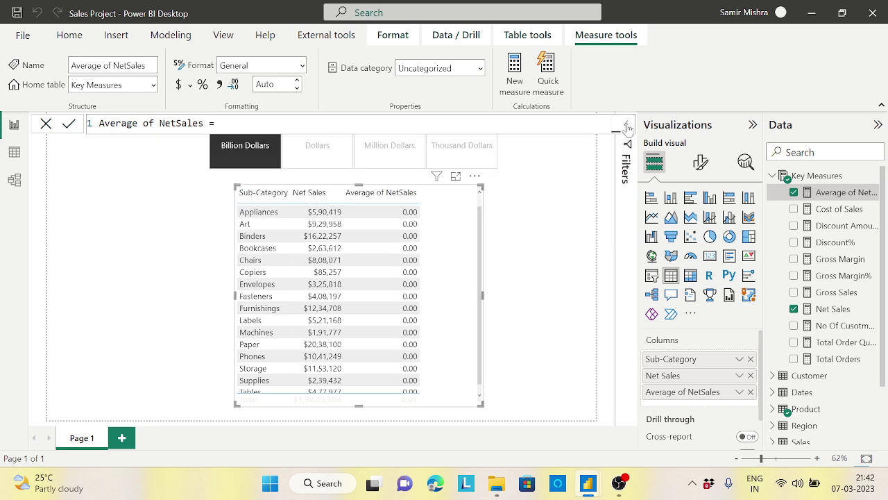
Check the table against every option of the units slicer again, leaving Thousand Dollars selected.
{"action": "left_click", "coordinate": [334, 158]}
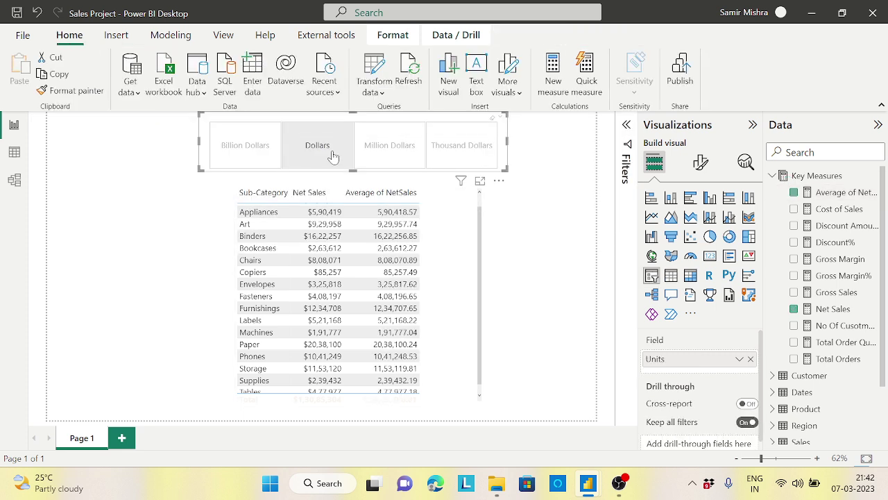
{"action": "left_click", "coordinate": [390, 152]}
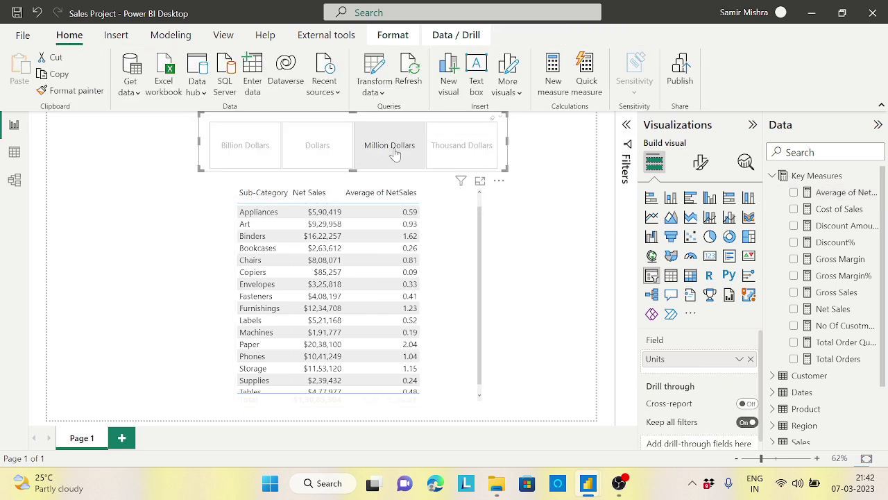
{"action": "left_click", "coordinate": [470, 153]}
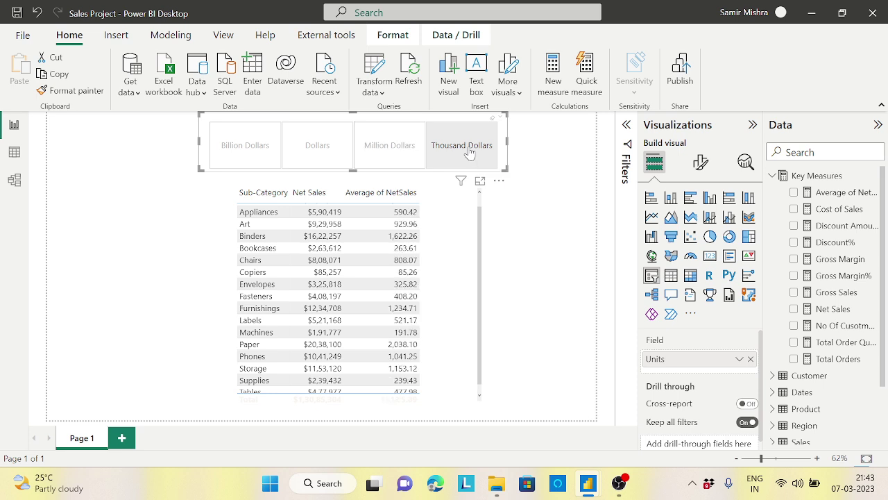
{"action": "left_click", "coordinate": [253, 146]}
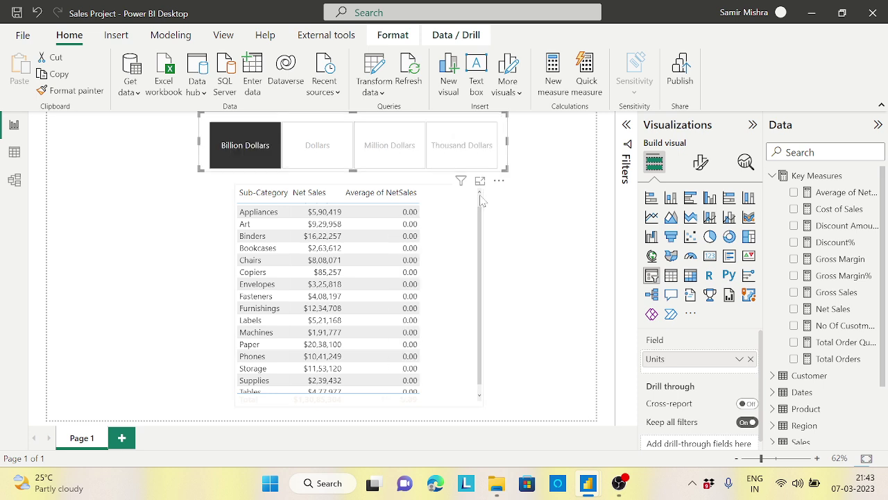
{"action": "left_click", "coordinate": [317, 159]}
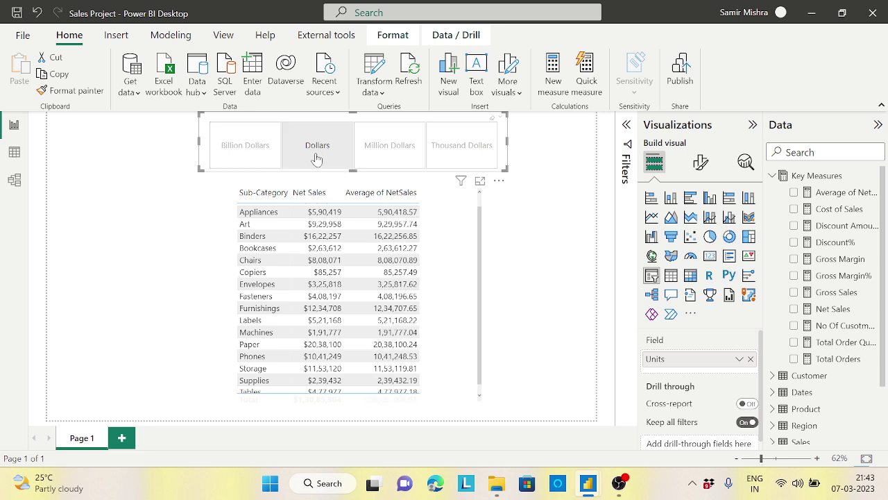
{"action": "left_click", "coordinate": [410, 160]}
{"action": "left_click", "coordinate": [471, 155]}
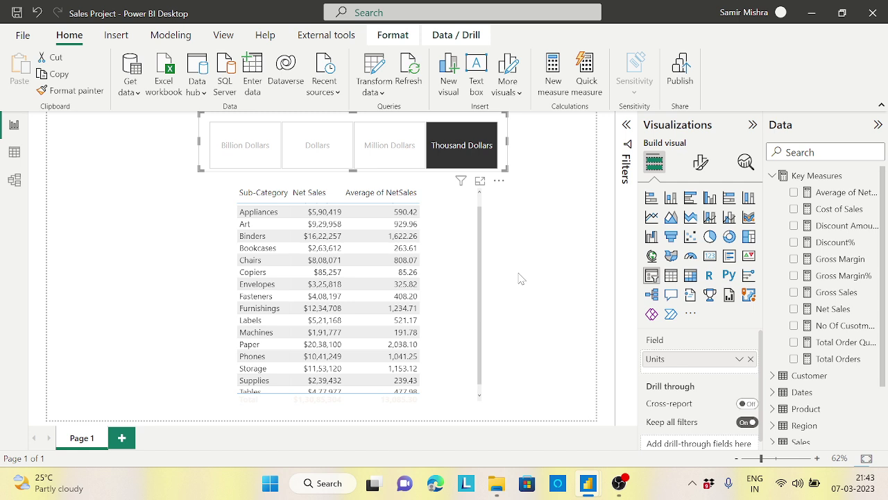
Review the HASONEVALUE condition and the DIVIDE arguments in the expanded Average of NetSales formula, and collapse the formula.
{"action": "left_click", "coordinate": [841, 193]}
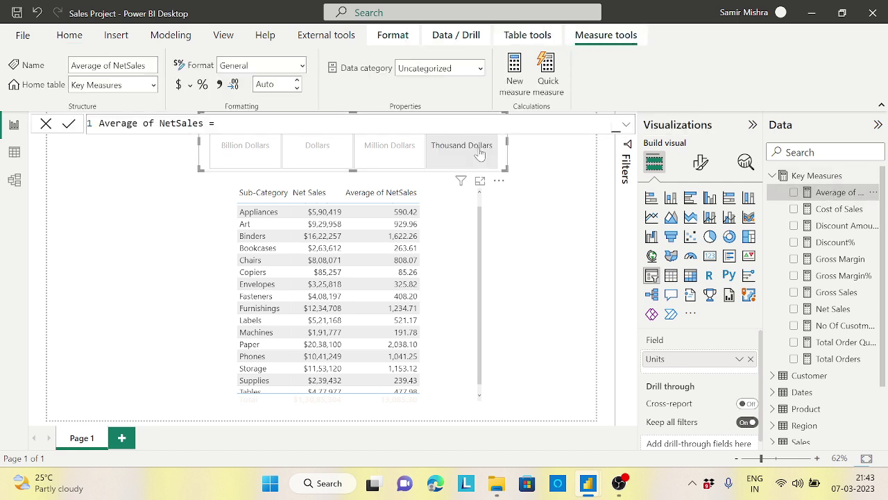
{"action": "left_click", "coordinate": [627, 125]}
{"action": "left_click_drag", "start_coordinate": [127, 152], "coordinate": [270, 152]}
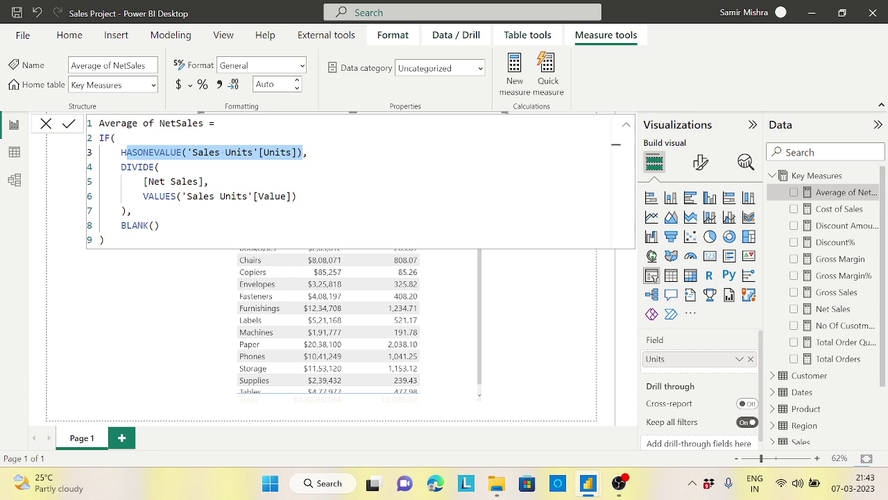
{"action": "left_click_drag", "start_coordinate": [144, 181], "coordinate": [297, 196]}
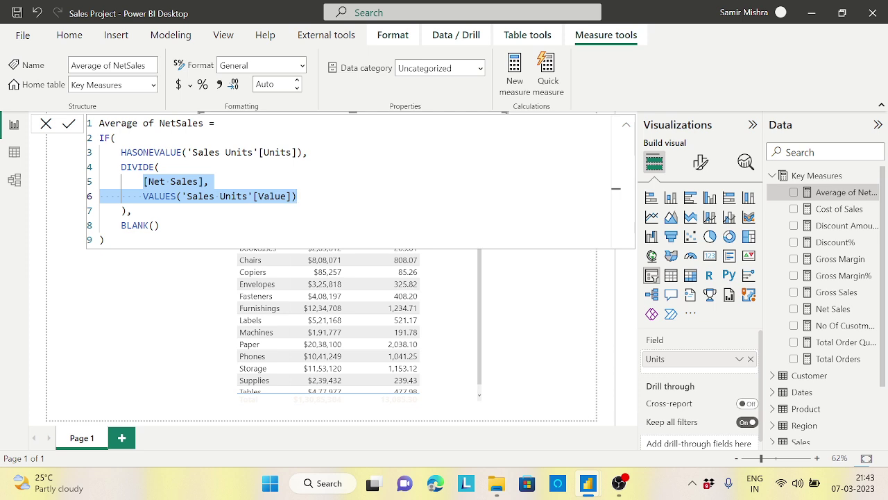
{"action": "left_click", "coordinate": [614, 196]}
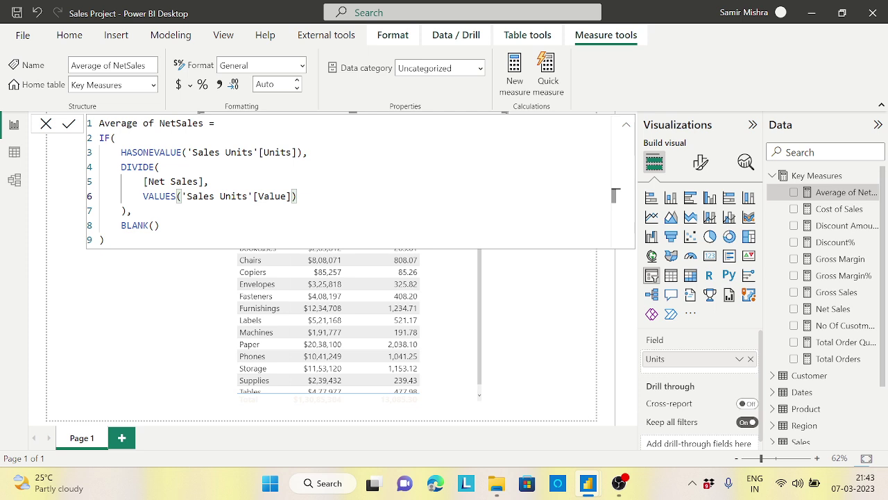
{"action": "left_click", "coordinate": [615, 238]}
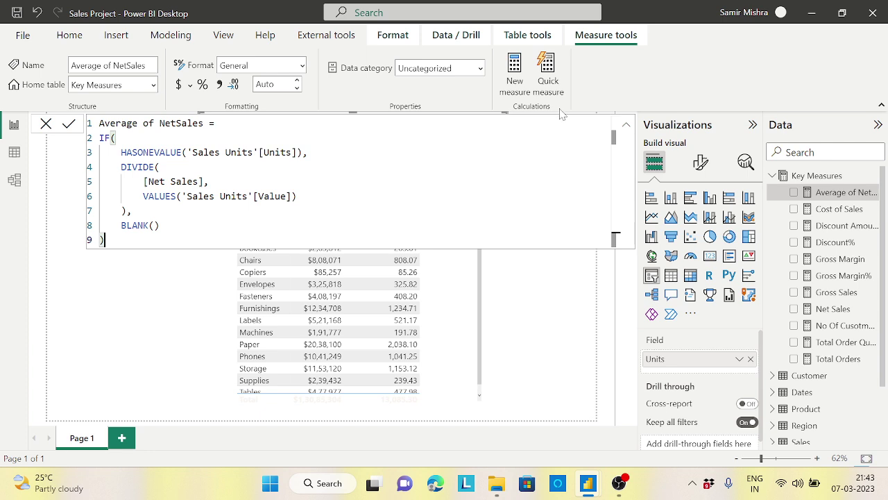
{"action": "left_click_drag", "start_coordinate": [121, 152], "coordinate": [132, 210]}
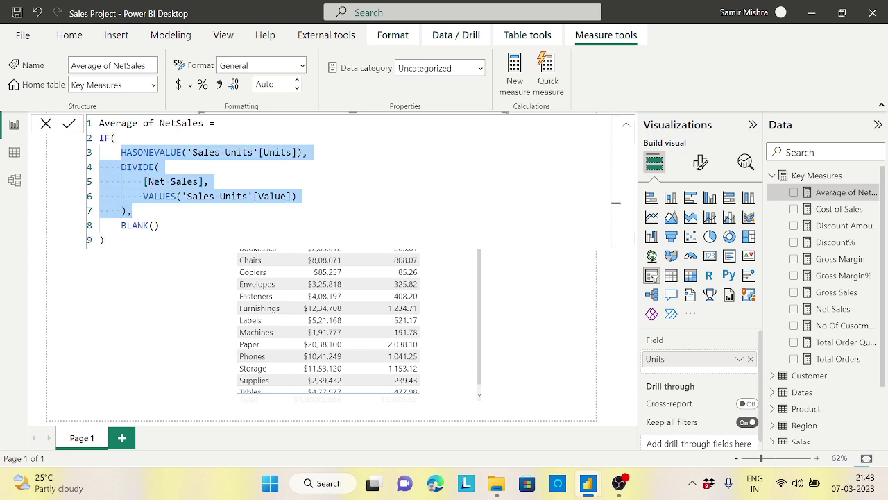
{"action": "left_click", "coordinate": [625, 125]}
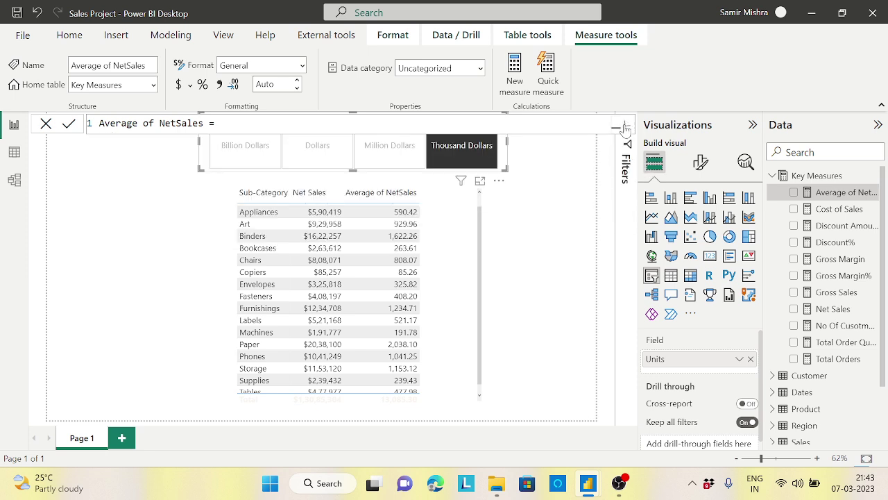
Move the Sub-Category table visual slightly farther down the page, away from the units slicer.
{"action": "left_click_drag", "start_coordinate": [455, 281], "coordinate": [450, 300]}
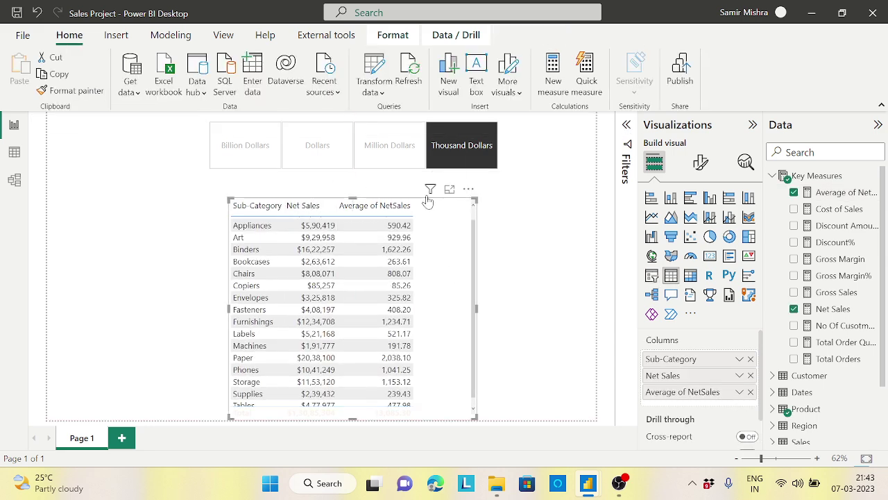
Add a card visual to the page and shrink it to a thin strip between the units slicer and the table.
{"action": "left_click", "coordinate": [559, 226]}
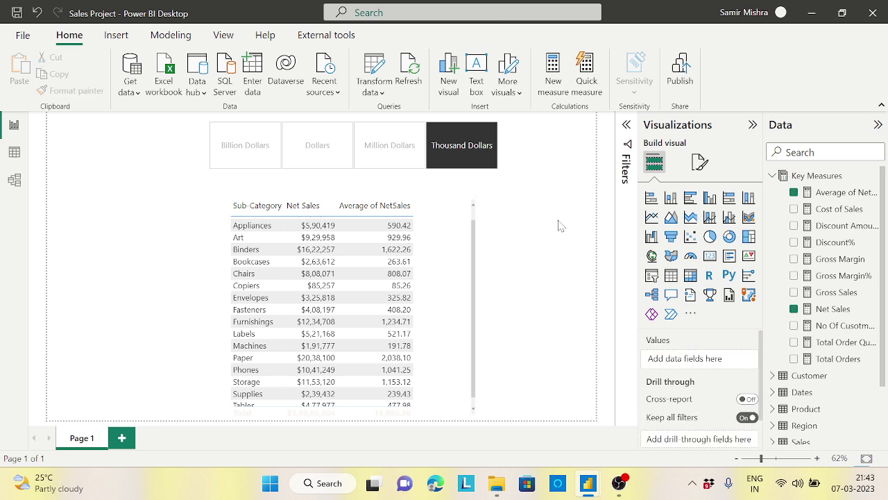
{"action": "left_click", "coordinate": [709, 255]}
{"action": "left_click_drag", "start_coordinate": [353, 175], "coordinate": [468, 209]}
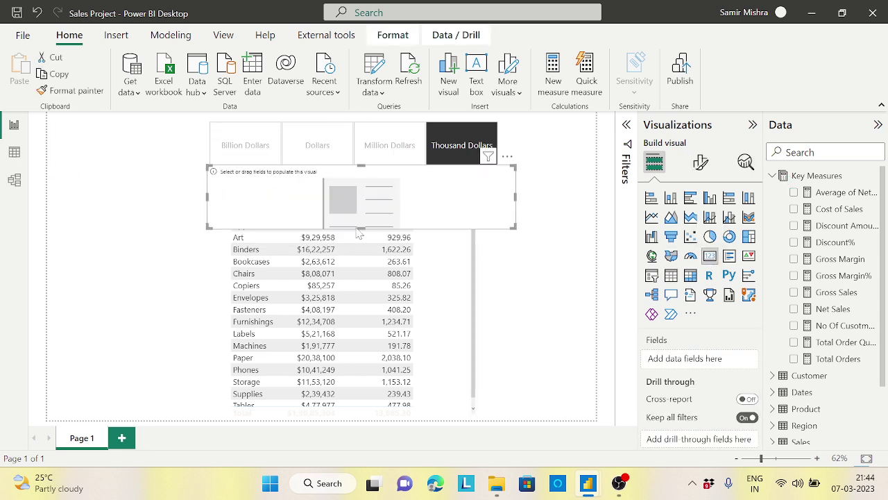
{"action": "left_click_drag", "start_coordinate": [360, 226], "coordinate": [396, 195]}
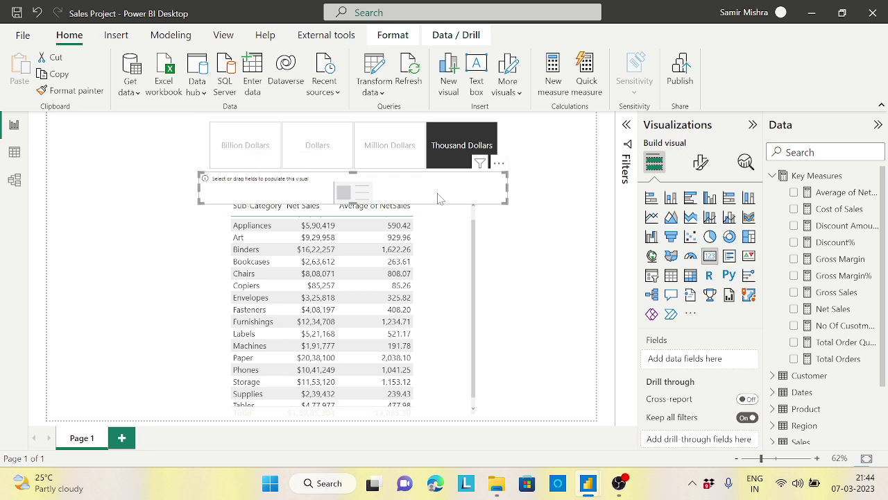
{"action": "left_click_drag", "start_coordinate": [506, 199], "coordinate": [512, 199]}
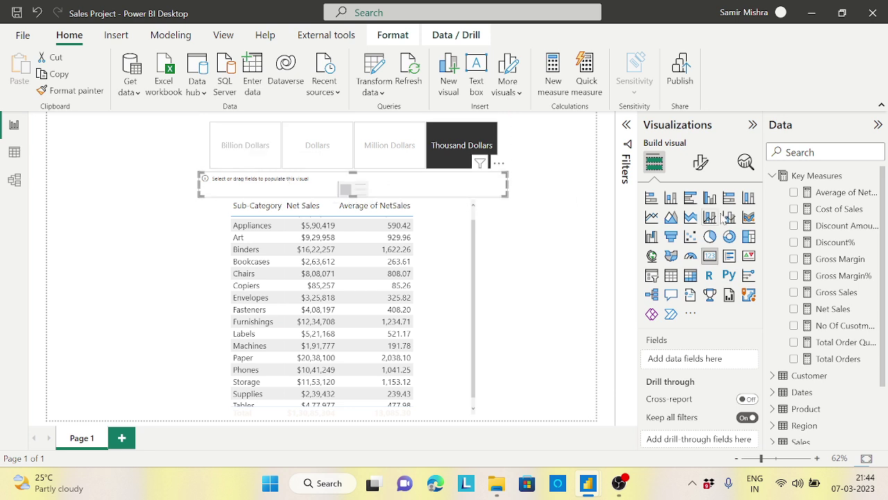
Start a new measure named Title in the Key Measures table, using the SELECTEDVALUE function.
{"action": "left_click", "coordinate": [873, 175]}
{"action": "left_click", "coordinate": [777, 185]}
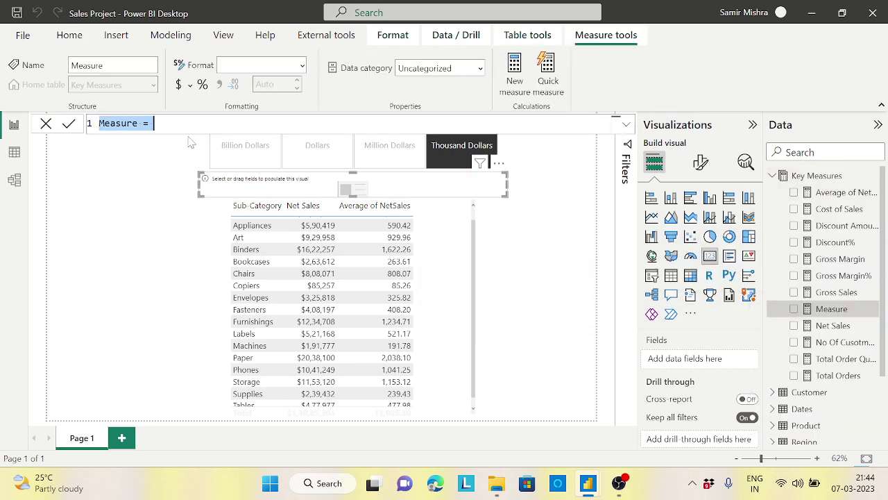
{"action": "type", "text": "Title= Se"}
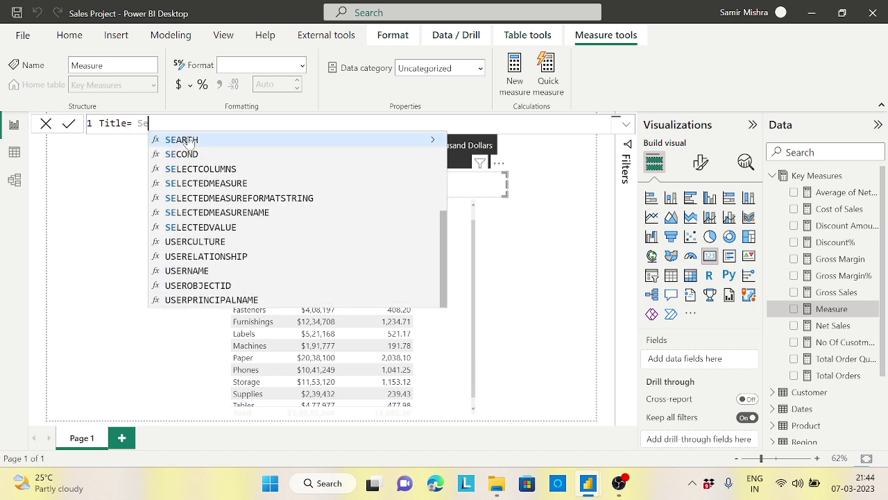
{"action": "type", "text": "lect"}
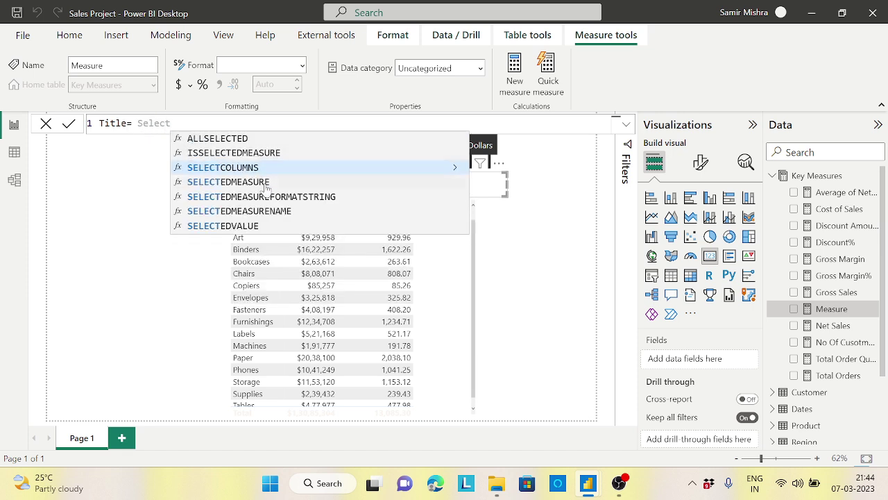
{"action": "left_click", "coordinate": [254, 229]}
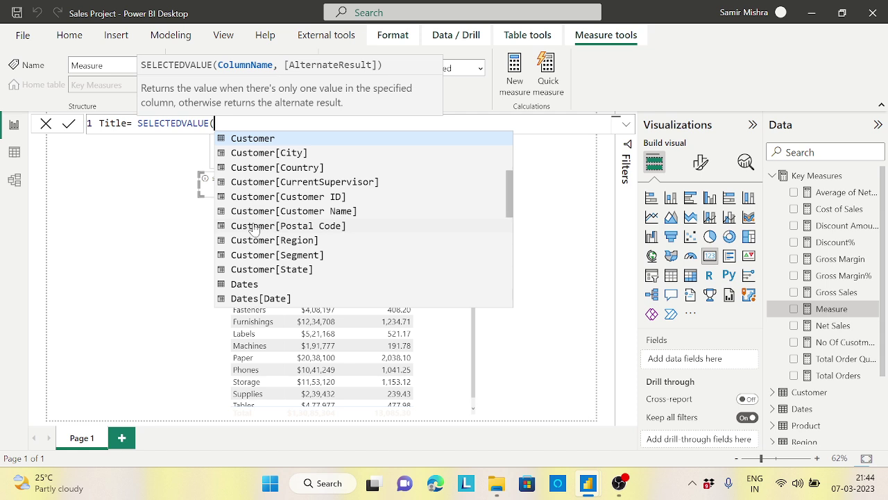
Use 'Sales Units'[Units] as the SELECTEDVALUE argument of the Title measure and commit the formula.
{"action": "type", "text": "val"}
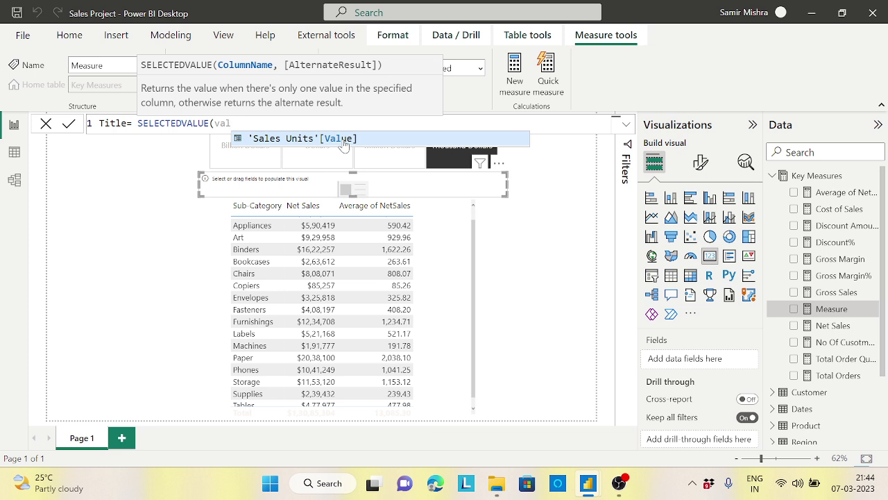
{"action": "left_click_drag", "start_coordinate": [884, 242], "coordinate": [886, 333]}
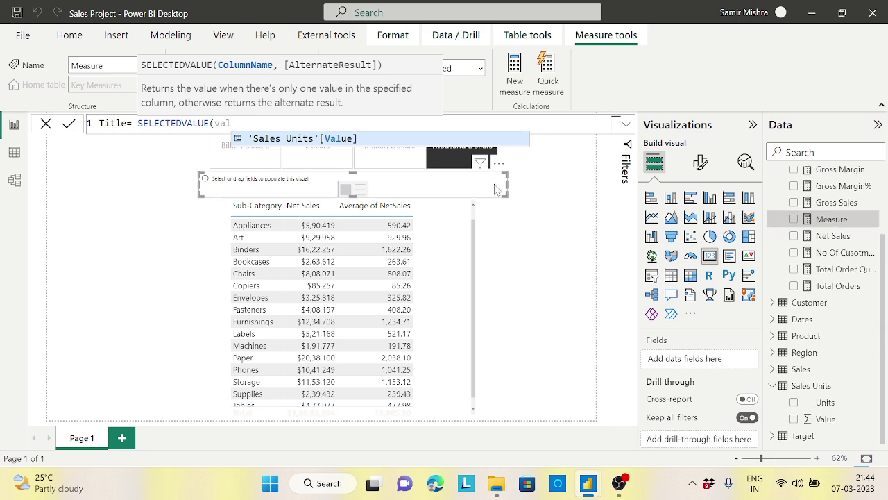
{"action": "key", "text": "BackSpace"}
{"action": "key", "text": "BackSpace"}
{"action": "key", "text": "BackSpace"}
{"action": "type", "text": "uni"}
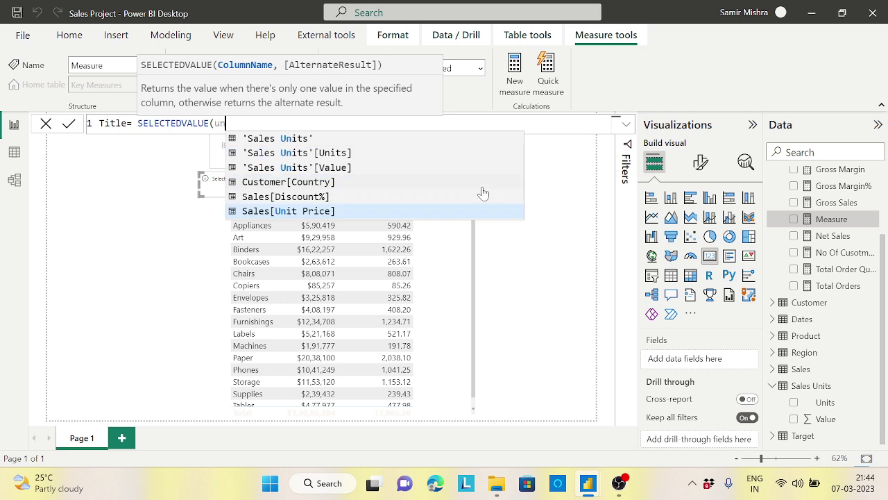
{"action": "left_click", "coordinate": [338, 155]}
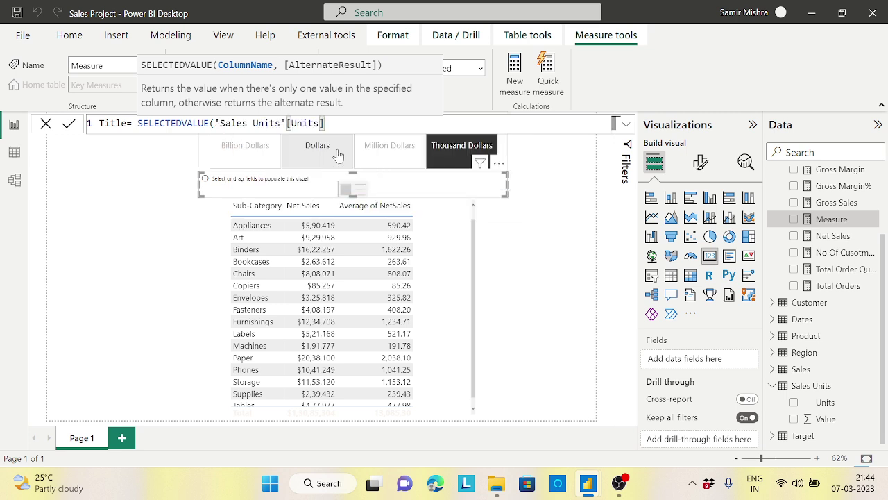
{"action": "type", "text": ")"}
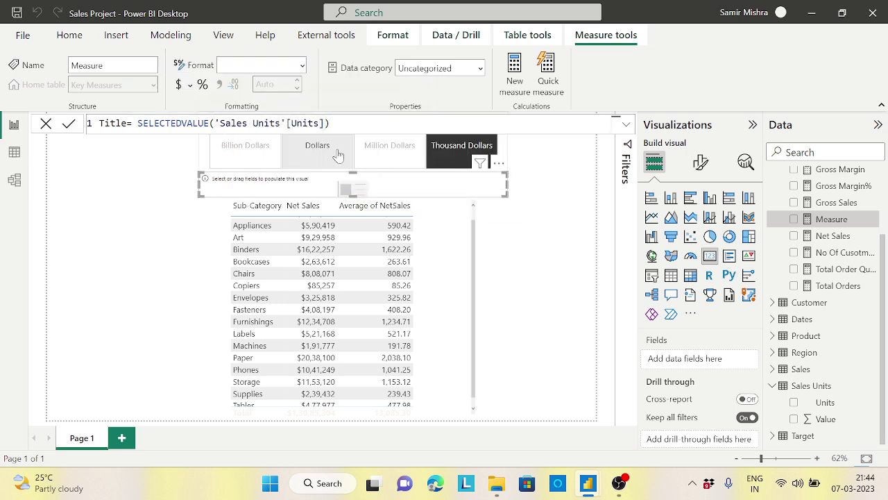
{"action": "key", "text": "Return"}
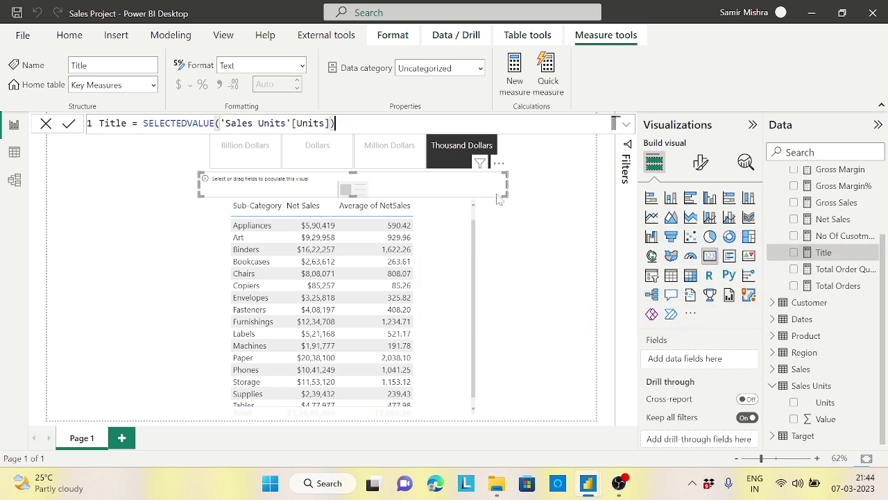
Assign the Title measure to the card and make the card slightly taller.
{"action": "left_click_drag", "start_coordinate": [822, 251], "coordinate": [676, 358]}
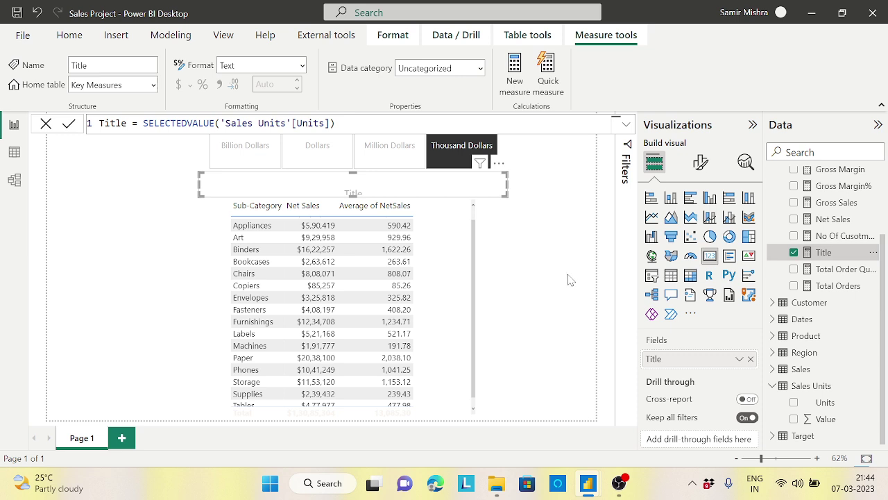
{"action": "left_click_drag", "start_coordinate": [507, 195], "coordinate": [511, 207]}
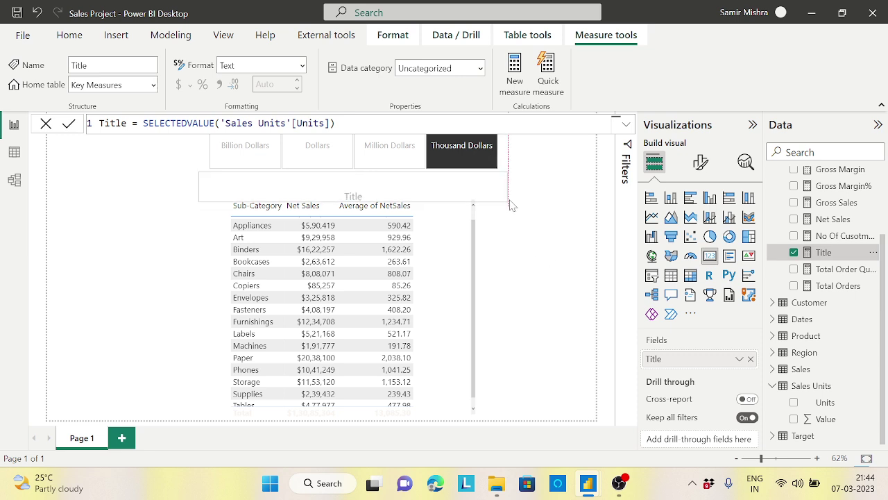
Select Dollars in the units slicer, then move the card to the empty area left of the table and resize it to fit there.
{"action": "left_click", "coordinate": [261, 152]}
{"action": "left_click", "coordinate": [328, 152]}
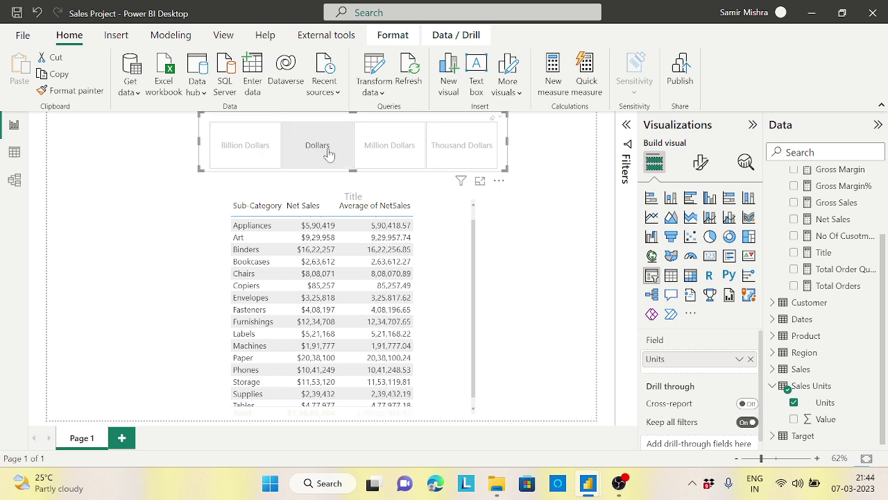
{"action": "left_click", "coordinate": [387, 186]}
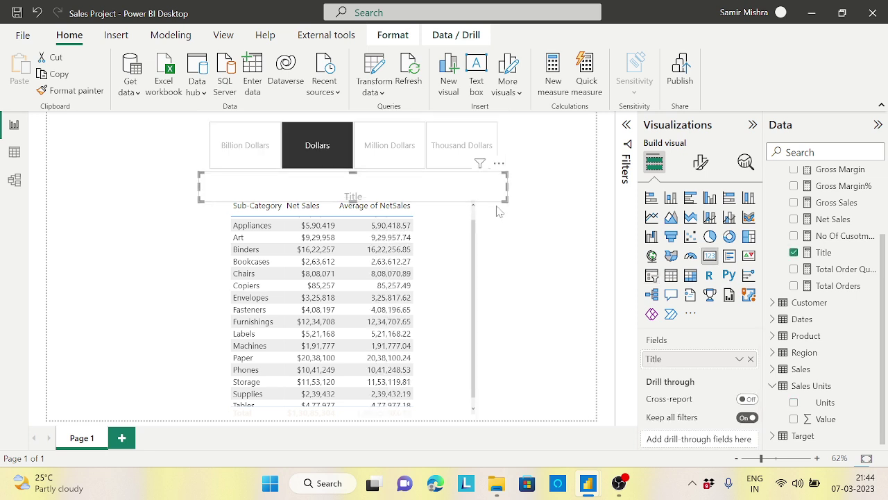
{"action": "left_click_drag", "start_coordinate": [493, 197], "coordinate": [201, 342]}
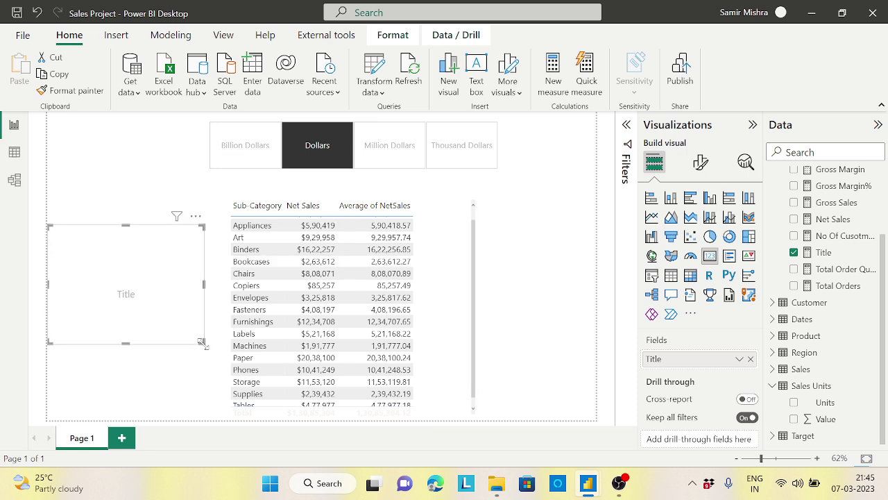
Set the card's callout value color to black and turn off its category label.
{"action": "left_click", "coordinate": [701, 162]}
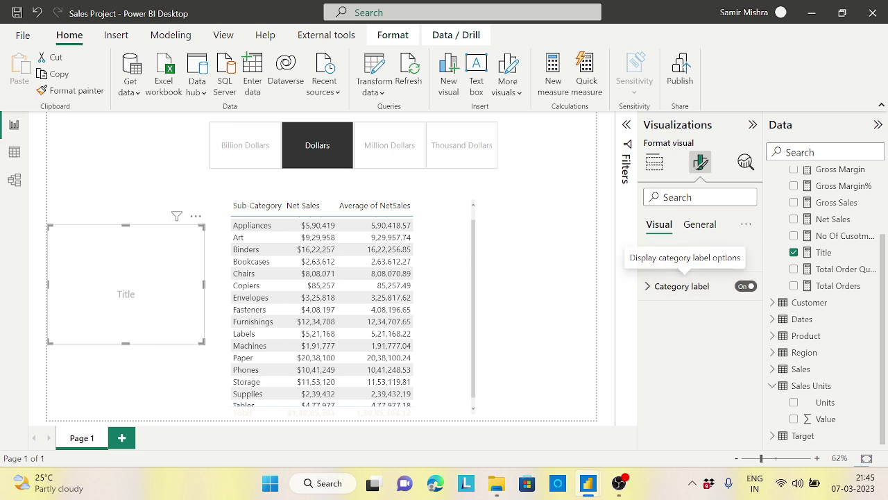
{"action": "left_click", "coordinate": [655, 261]}
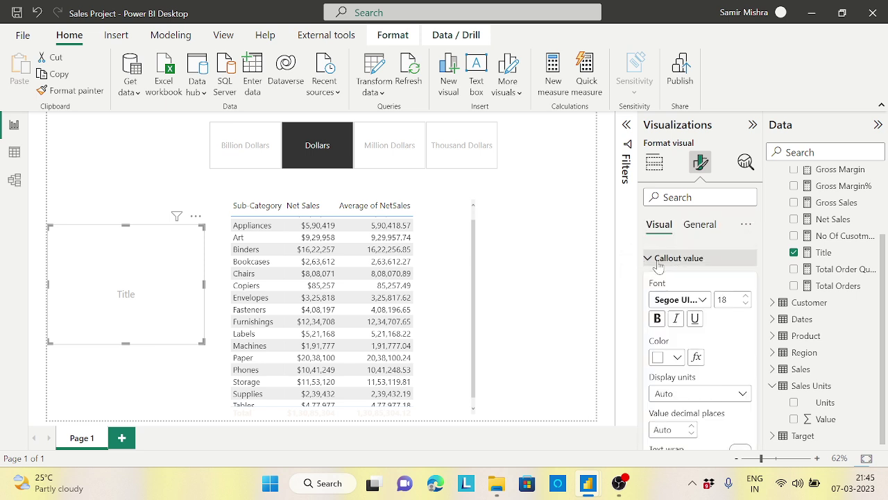
{"action": "left_click", "coordinate": [678, 357]}
{"action": "left_click", "coordinate": [692, 139]}
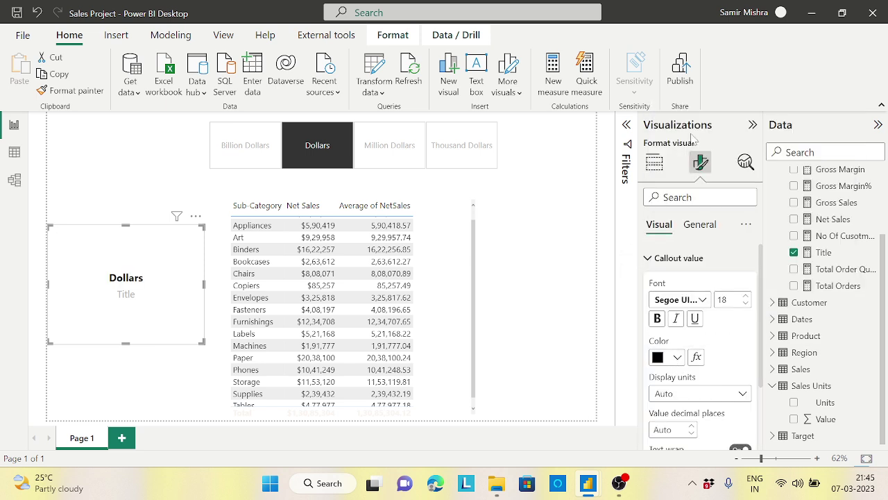
{"action": "left_click", "coordinate": [664, 258]}
{"action": "left_click", "coordinate": [745, 287]}
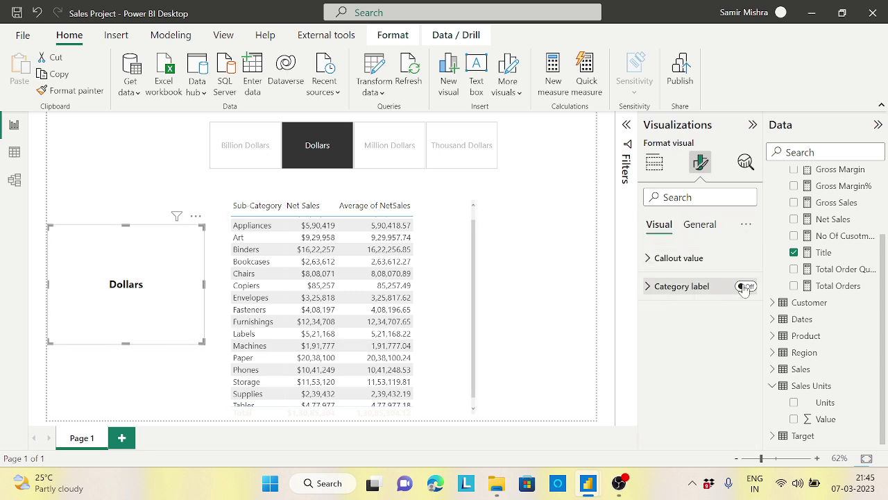
Check the card text against the Billion, Million and Thousand Dollars slicer options, leaving Thousand Dollars selected.
{"action": "left_click", "coordinate": [251, 157]}
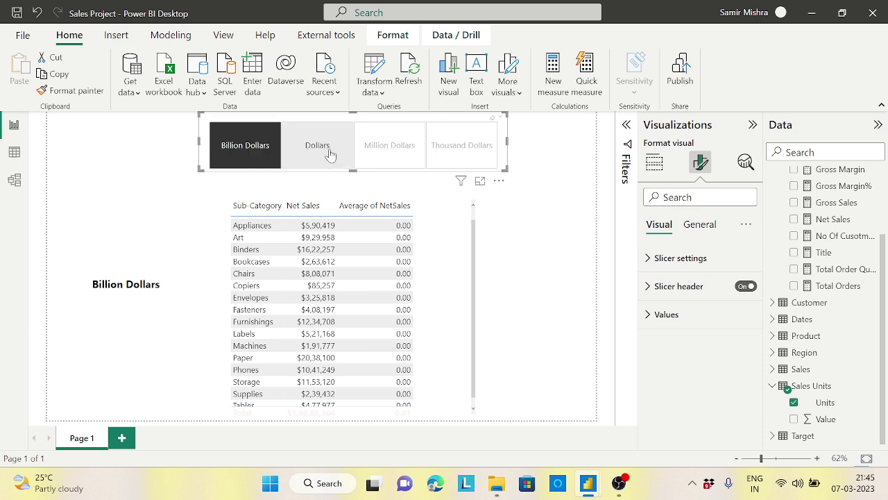
{"action": "left_click", "coordinate": [390, 147]}
{"action": "left_click", "coordinate": [462, 149]}
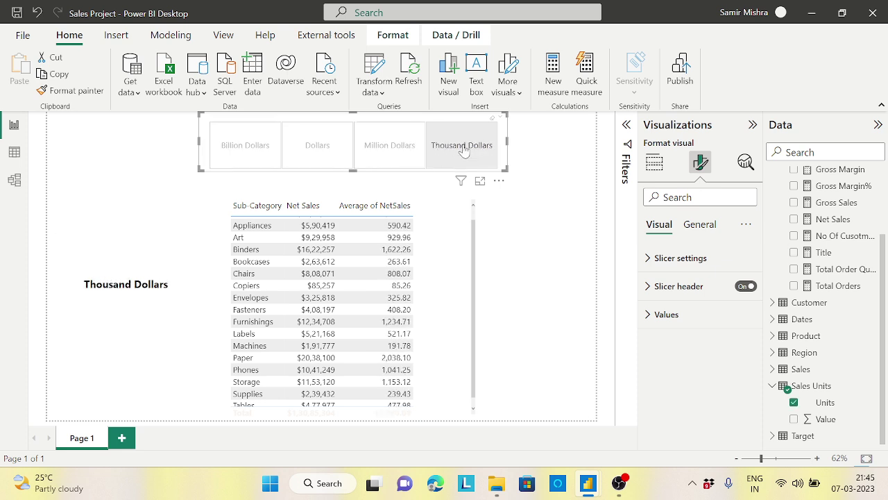
Move the card between the units slicer and the table and shrink it so it sits as a title above the table.
{"action": "left_click", "coordinate": [137, 291]}
{"action": "left_click_drag", "start_coordinate": [136, 291], "coordinate": [338, 244]}
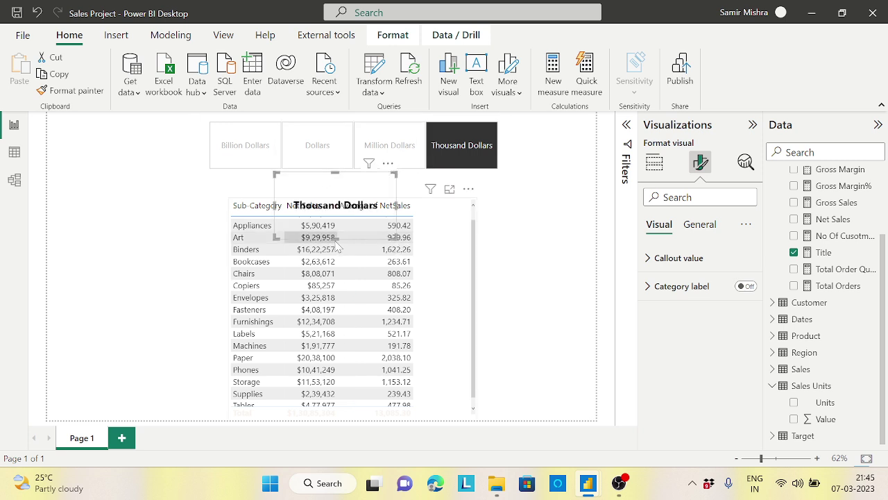
{"action": "left_click", "coordinate": [336, 241]}
{"action": "left_click", "coordinate": [379, 187]}
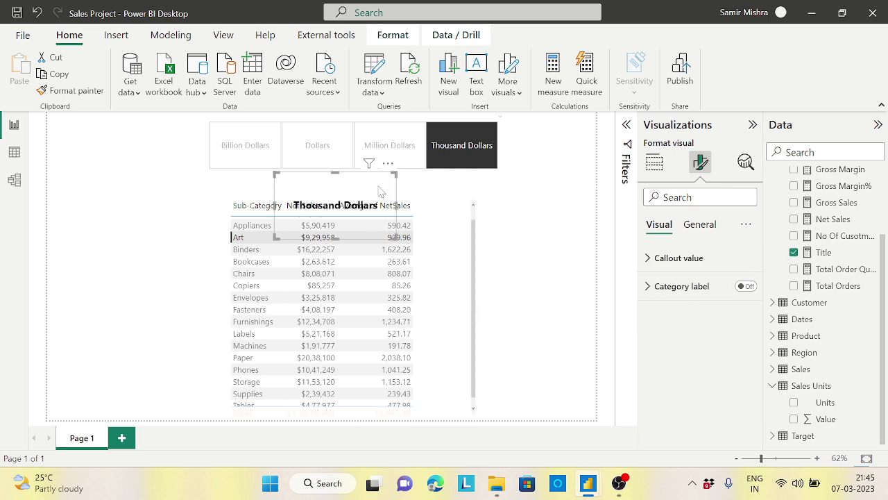
{"action": "left_click_drag", "start_coordinate": [396, 237], "coordinate": [404, 198]}
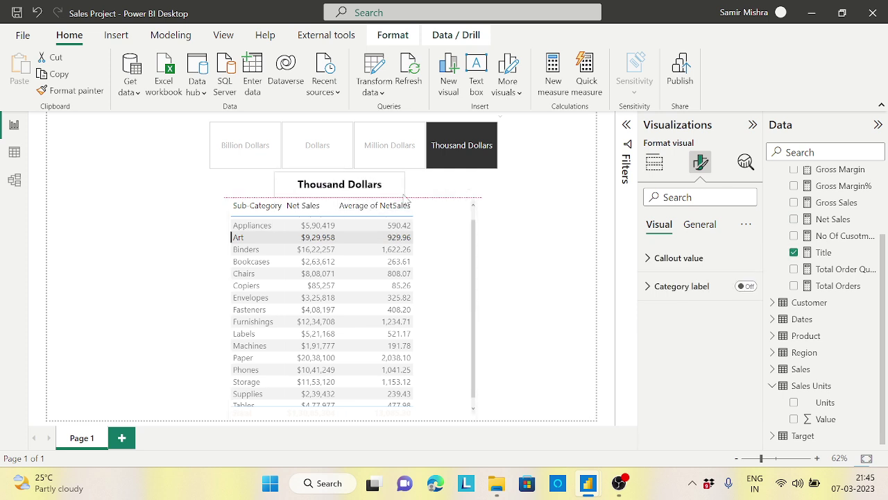
{"action": "left_click", "coordinate": [512, 219]}
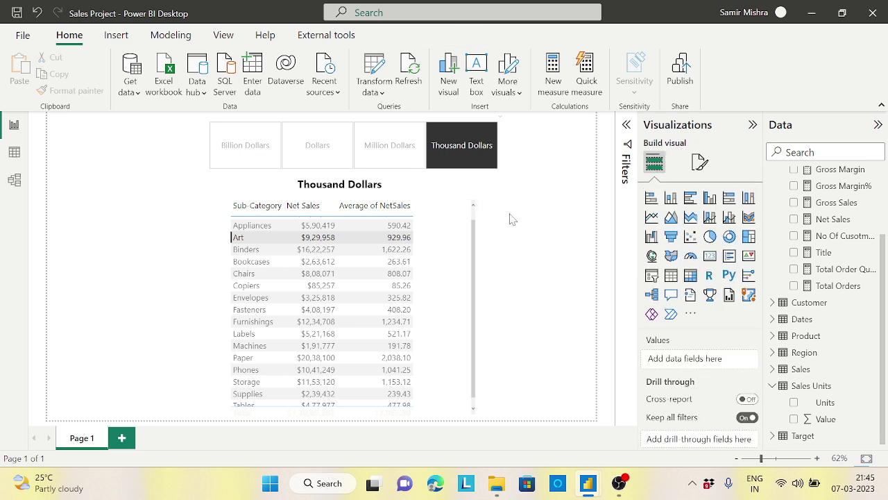
Check the card title and table with Million Dollars, Dollars and Billion Dollars, then clear the Art row highlight in the table.
{"action": "left_click", "coordinate": [400, 148]}
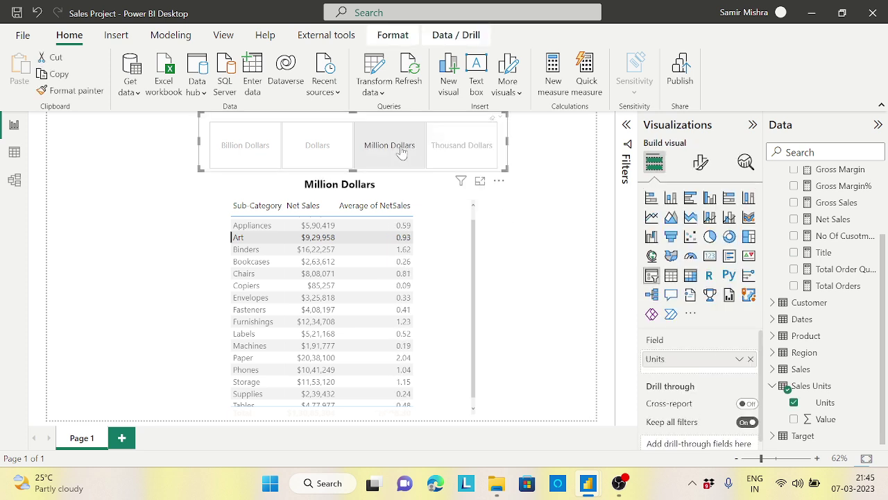
{"action": "left_click", "coordinate": [317, 149]}
{"action": "left_click", "coordinate": [245, 148]}
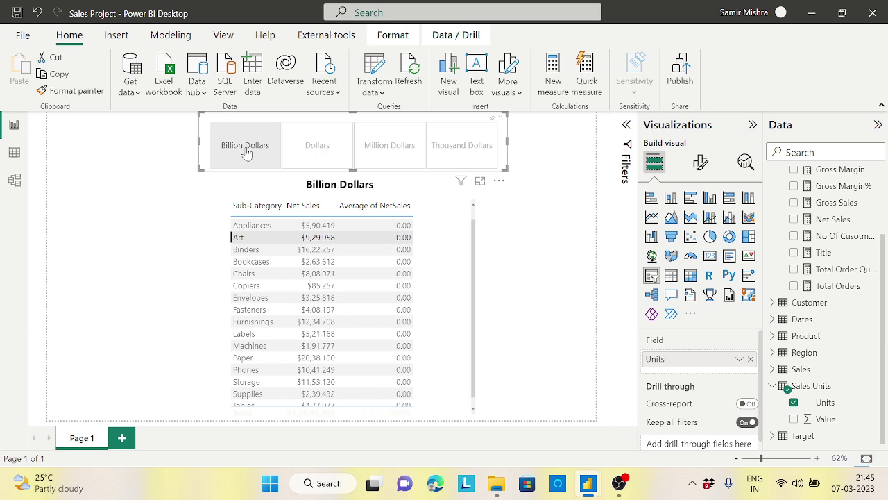
{"action": "left_click", "coordinate": [463, 270]}
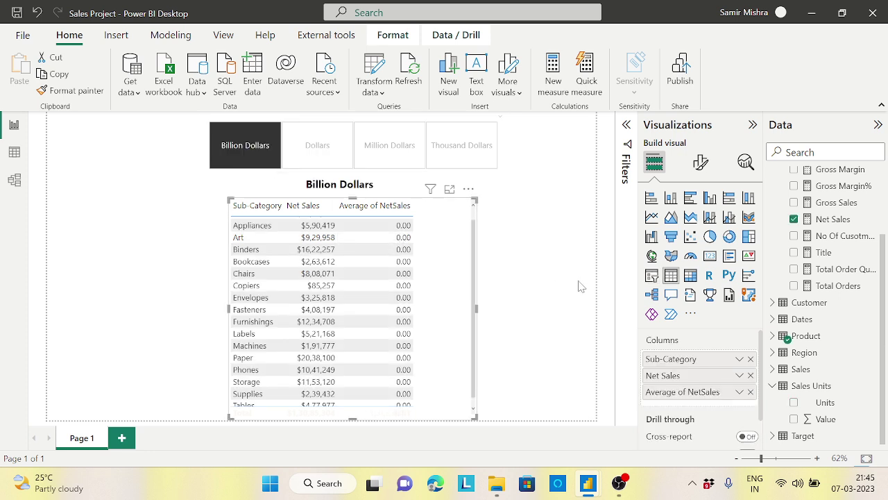